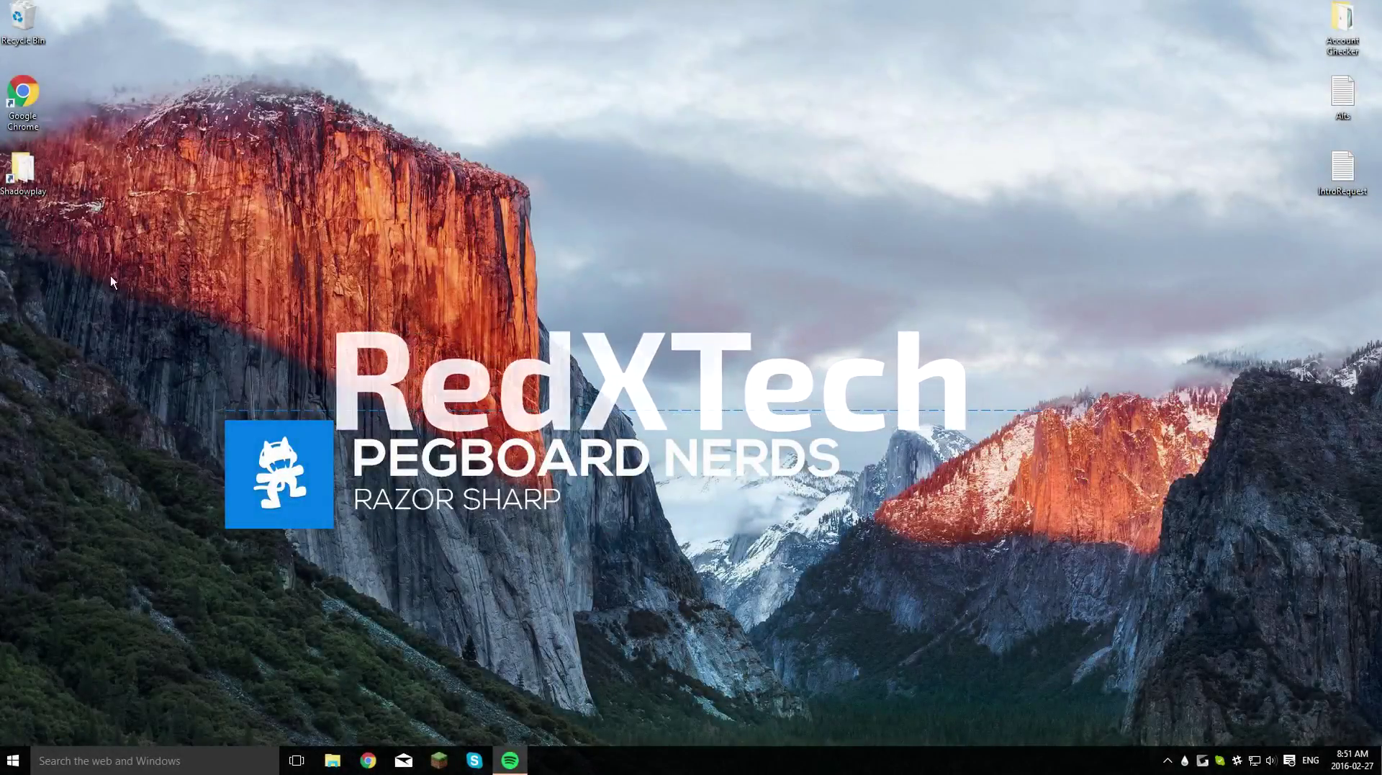
Launch OBS Studio (64bit) from a Windows search for 'obs'.
left_click_drag(201, 355, 1054, 559)
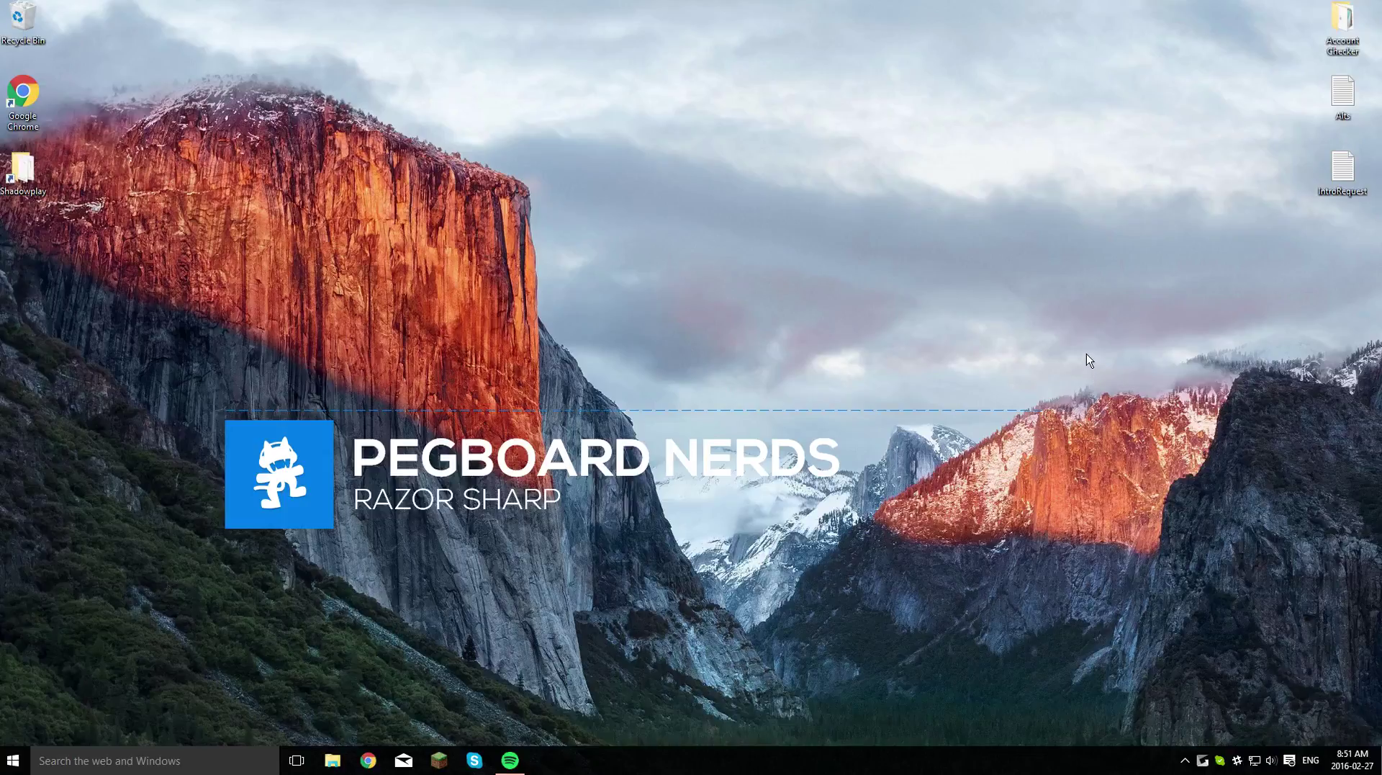
left_click_drag(169, 314, 1073, 590)
left_click(99, 762)
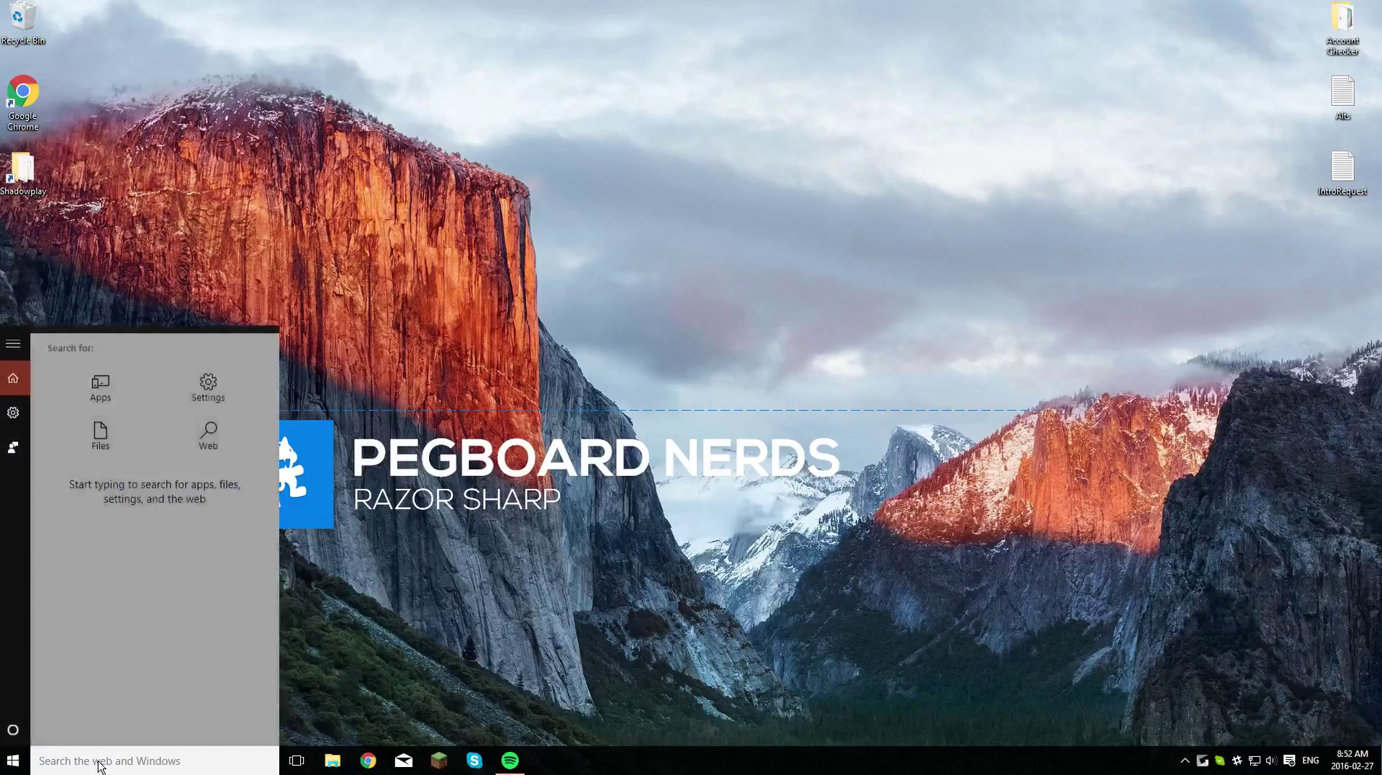
type("obs")
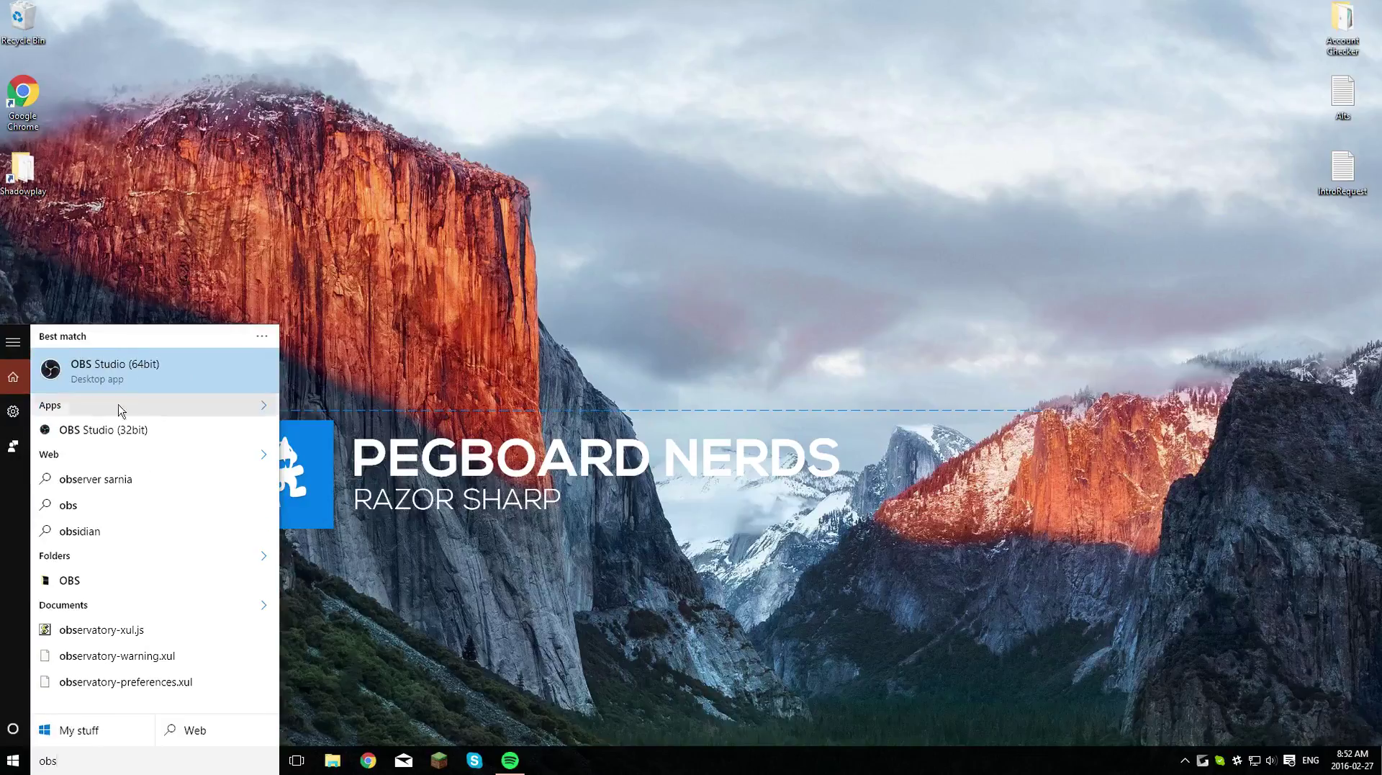
left_click(111, 367)
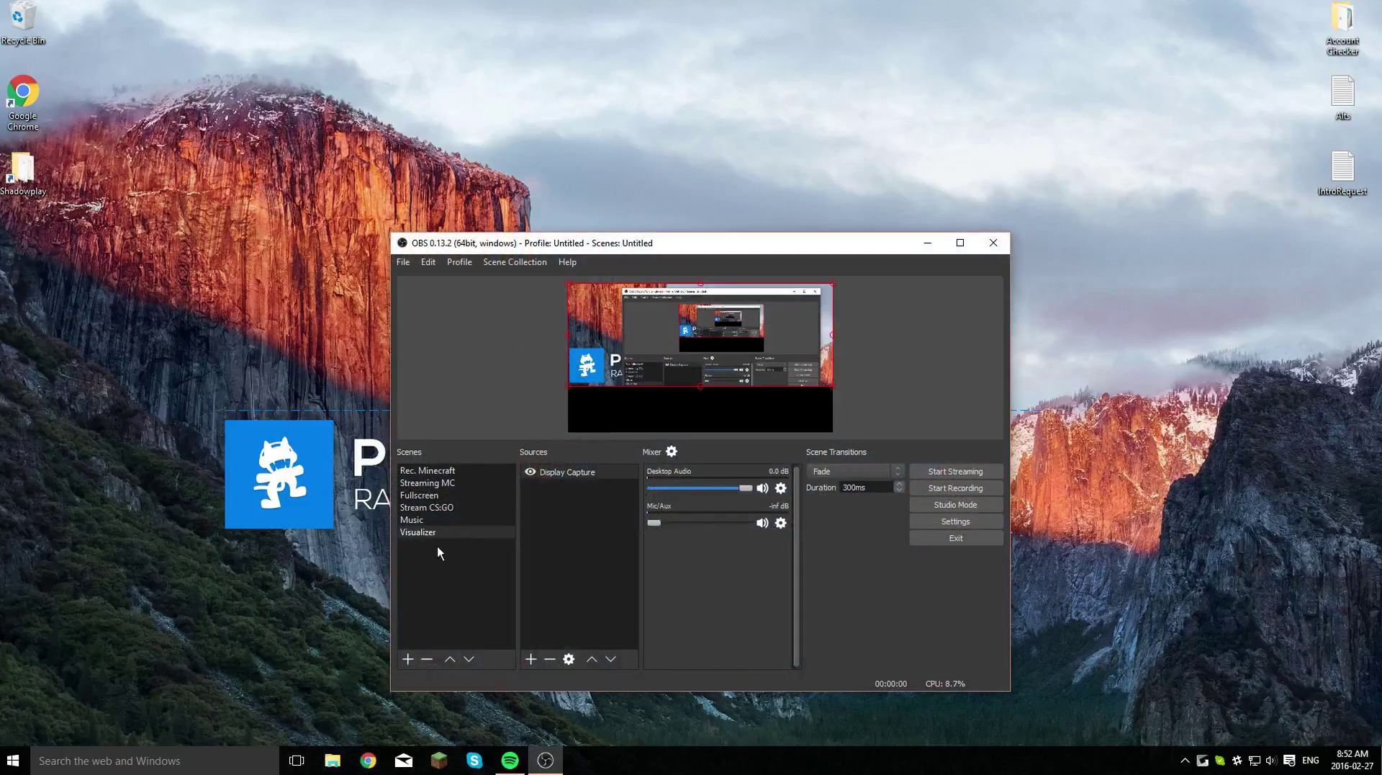
Delete the Visualizer scene, confirm it, and minimize OBS.
left_click(426, 658)
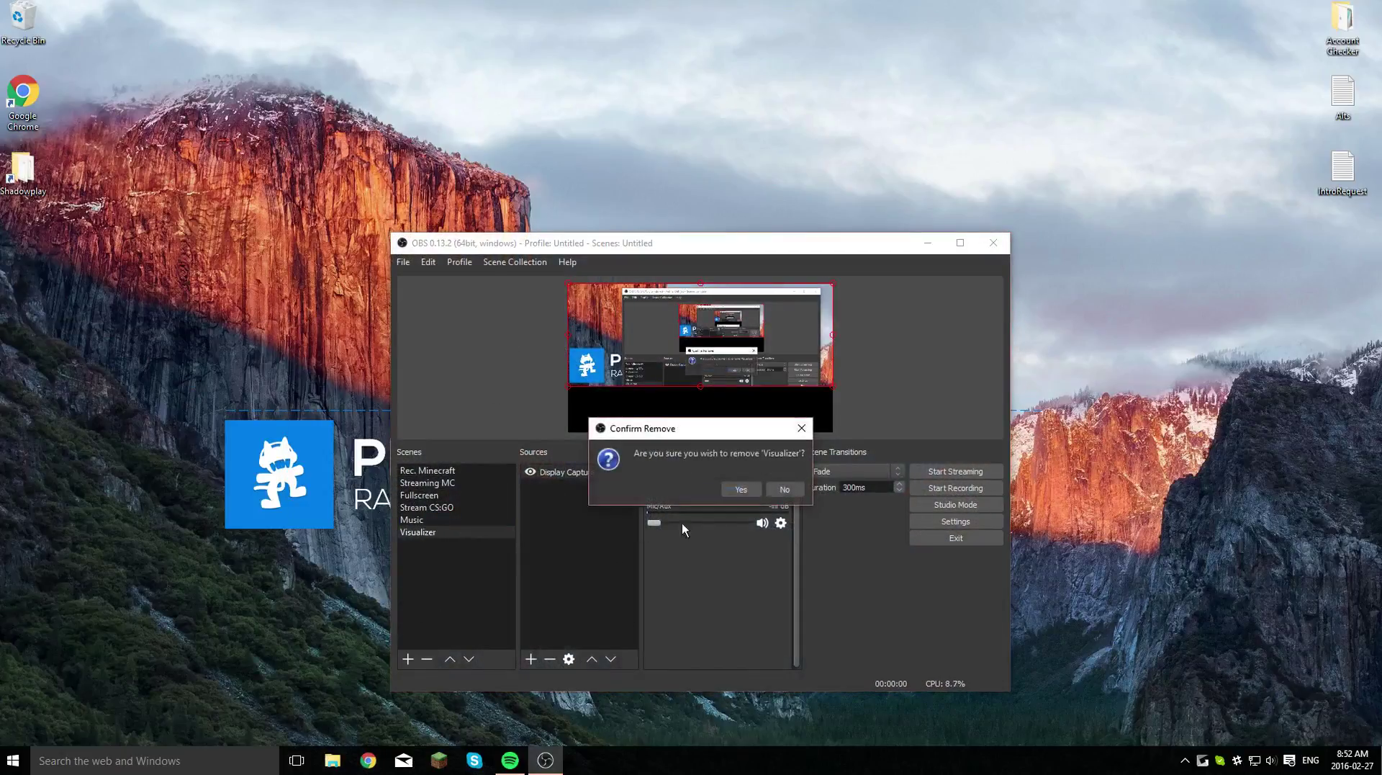
left_click(741, 485)
left_click(927, 242)
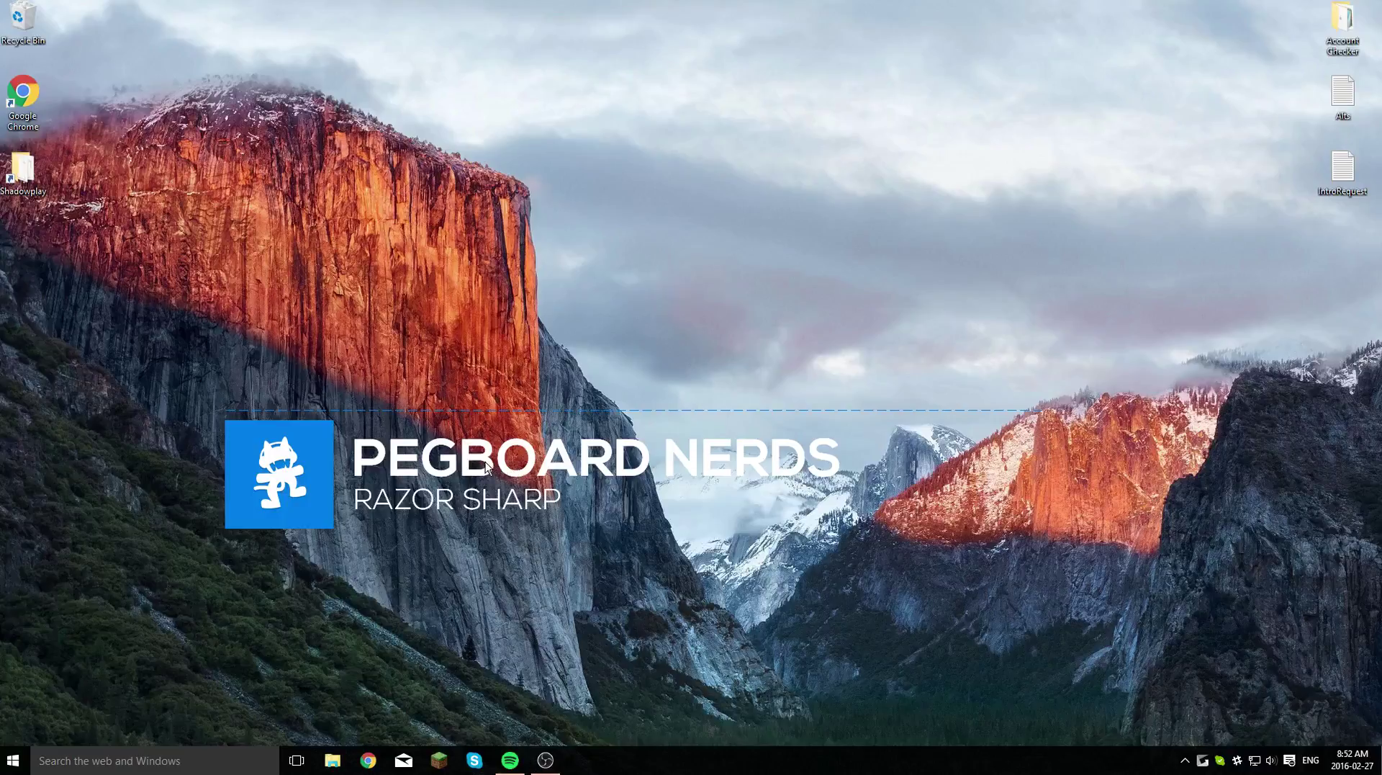
left_click(1184, 764)
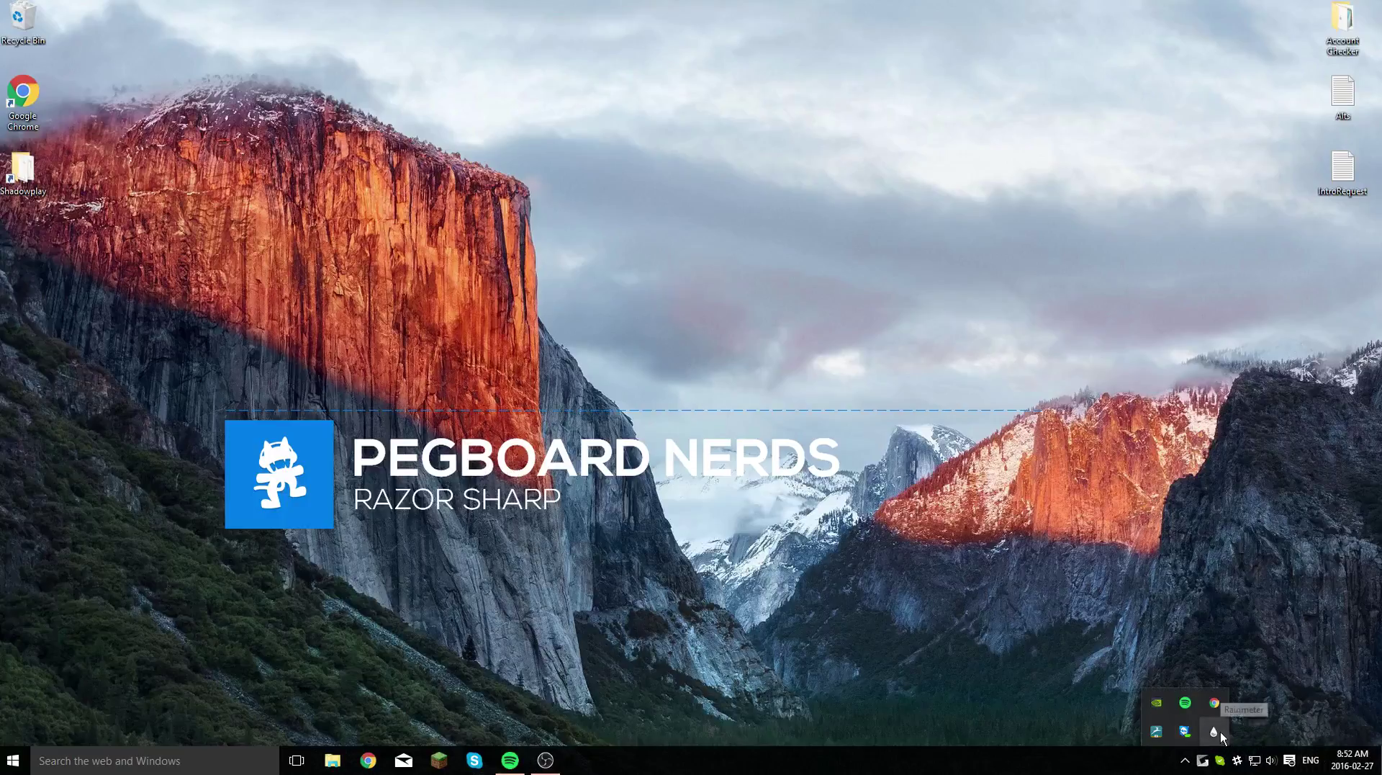
mouse_move(330, 465)
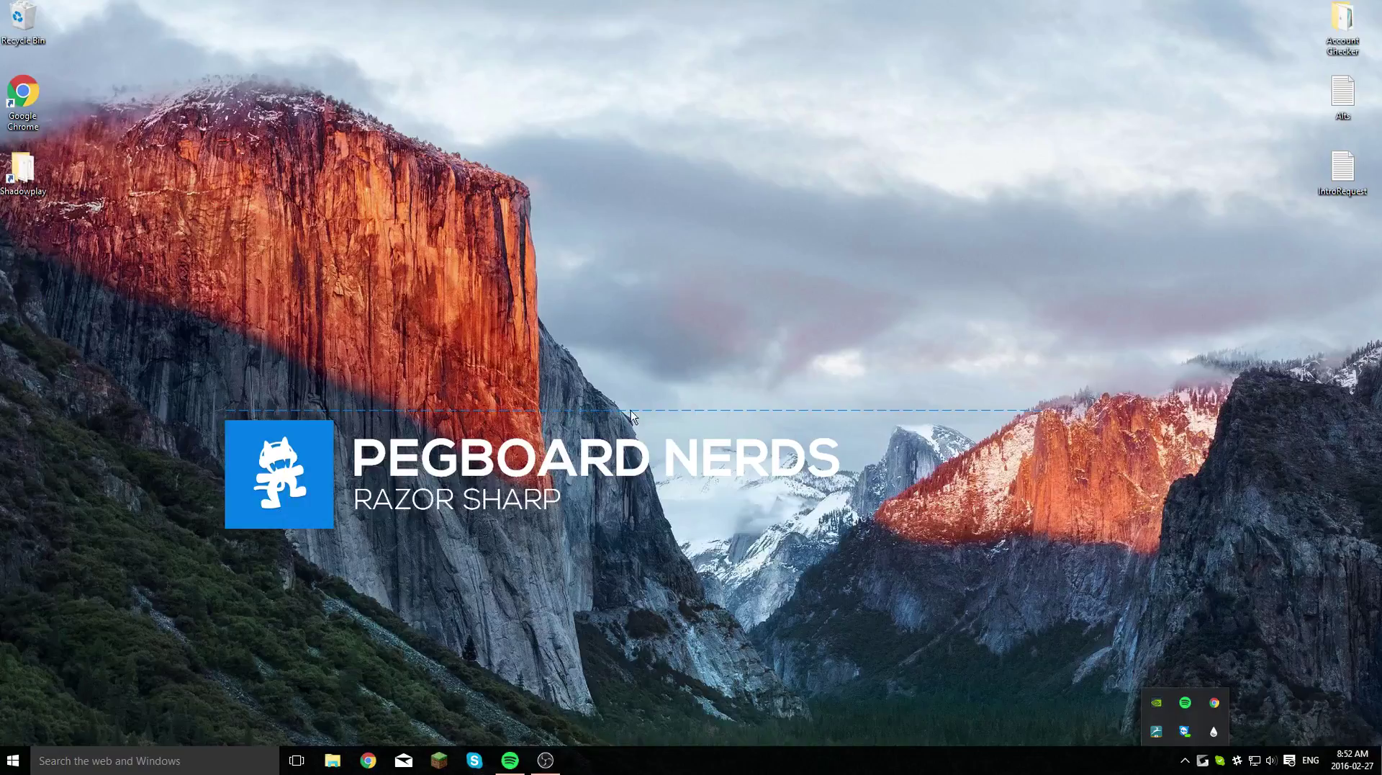
left_click(548, 398)
left_click(511, 760)
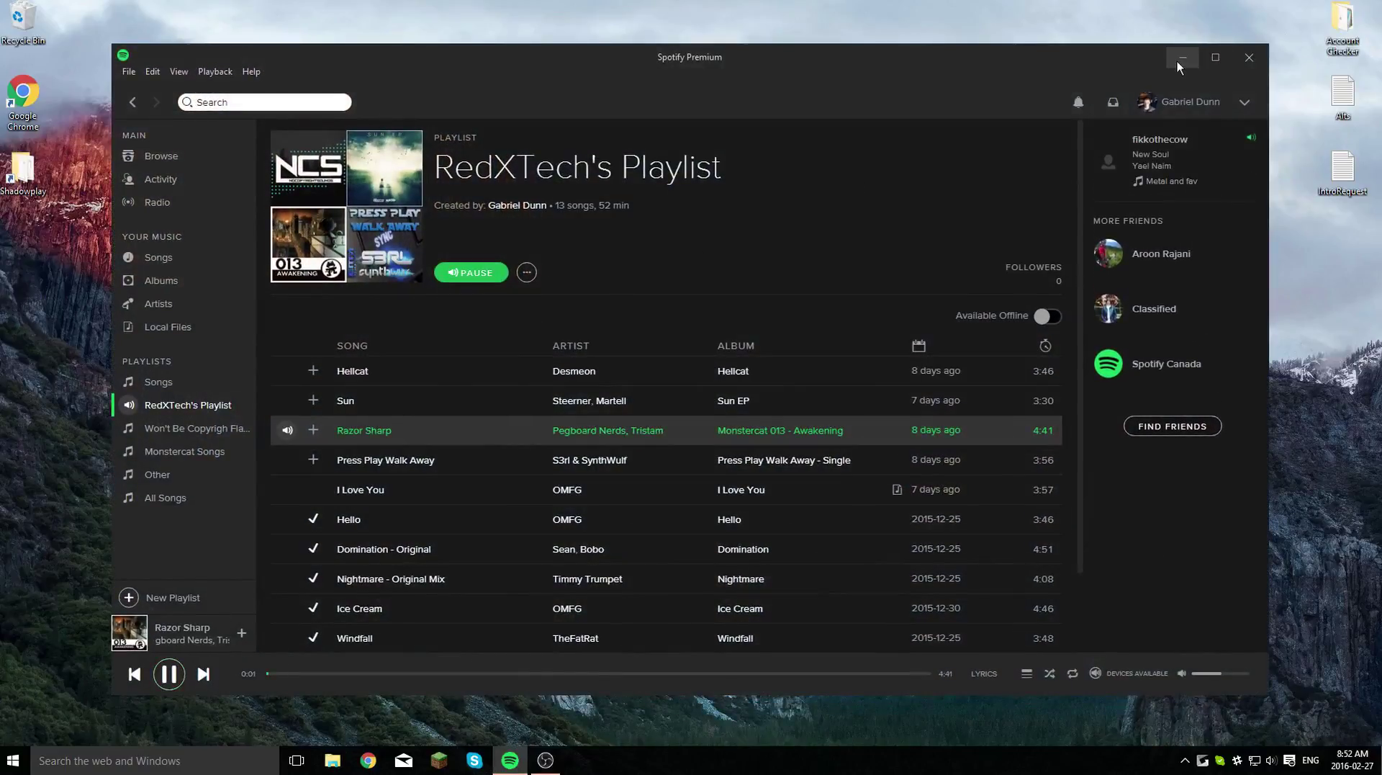
left_click(1182, 58)
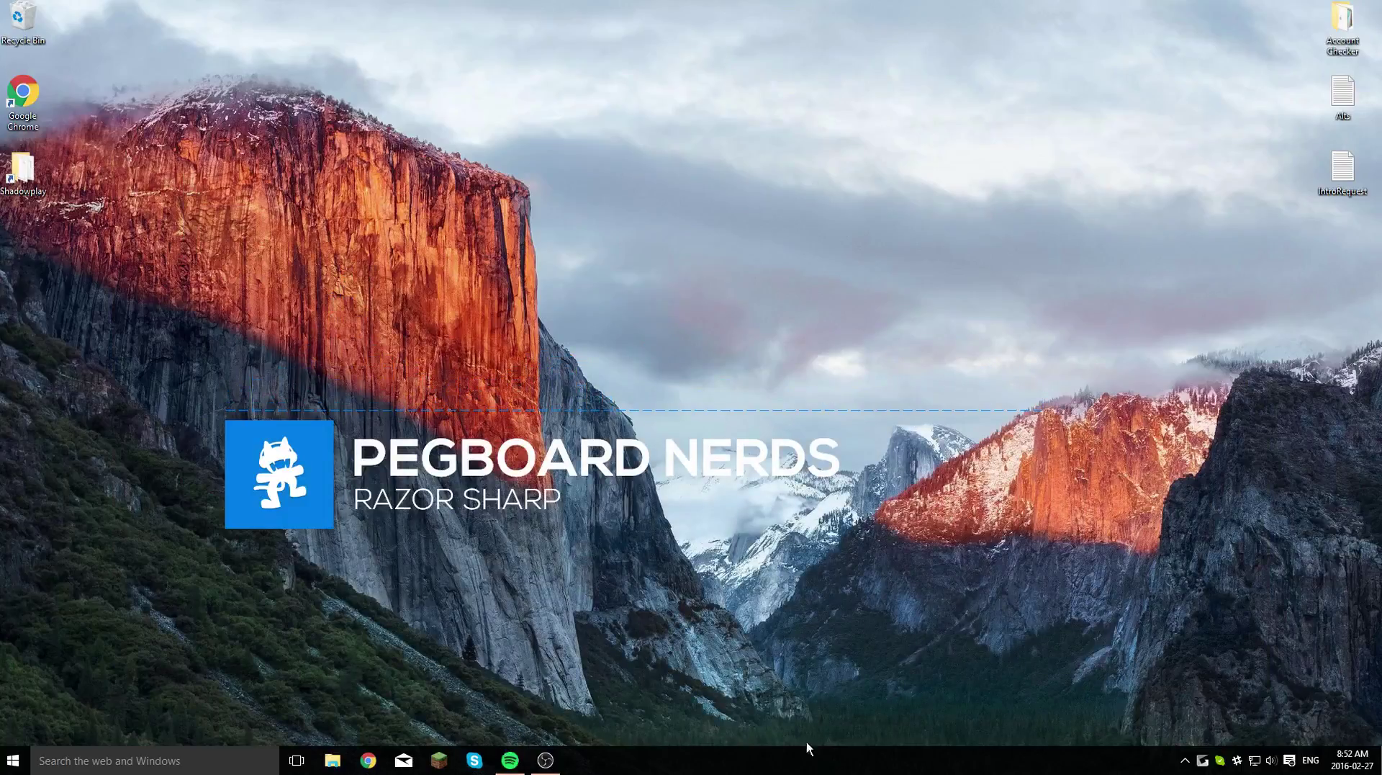
Restore OBS and add a new scene named Visualizer.
left_click(545, 760)
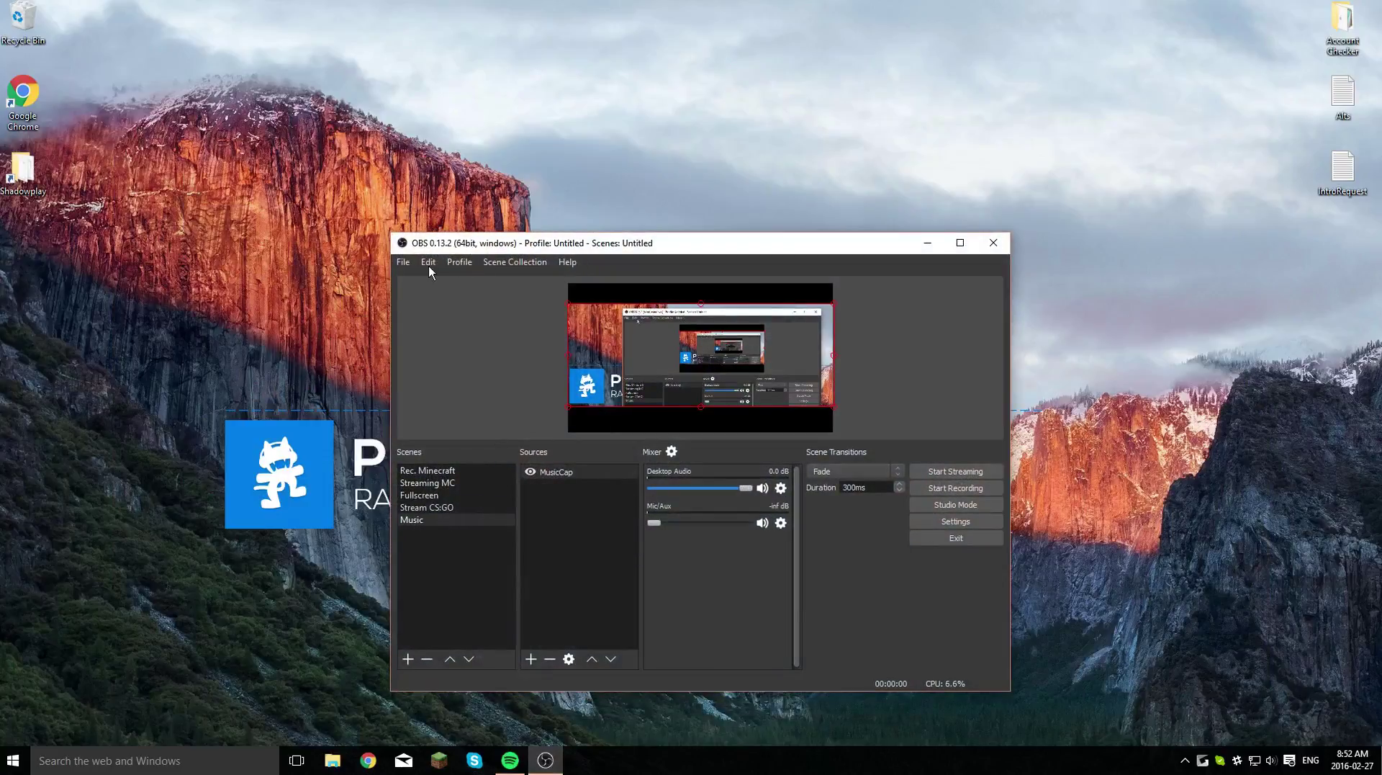
left_click(407, 655)
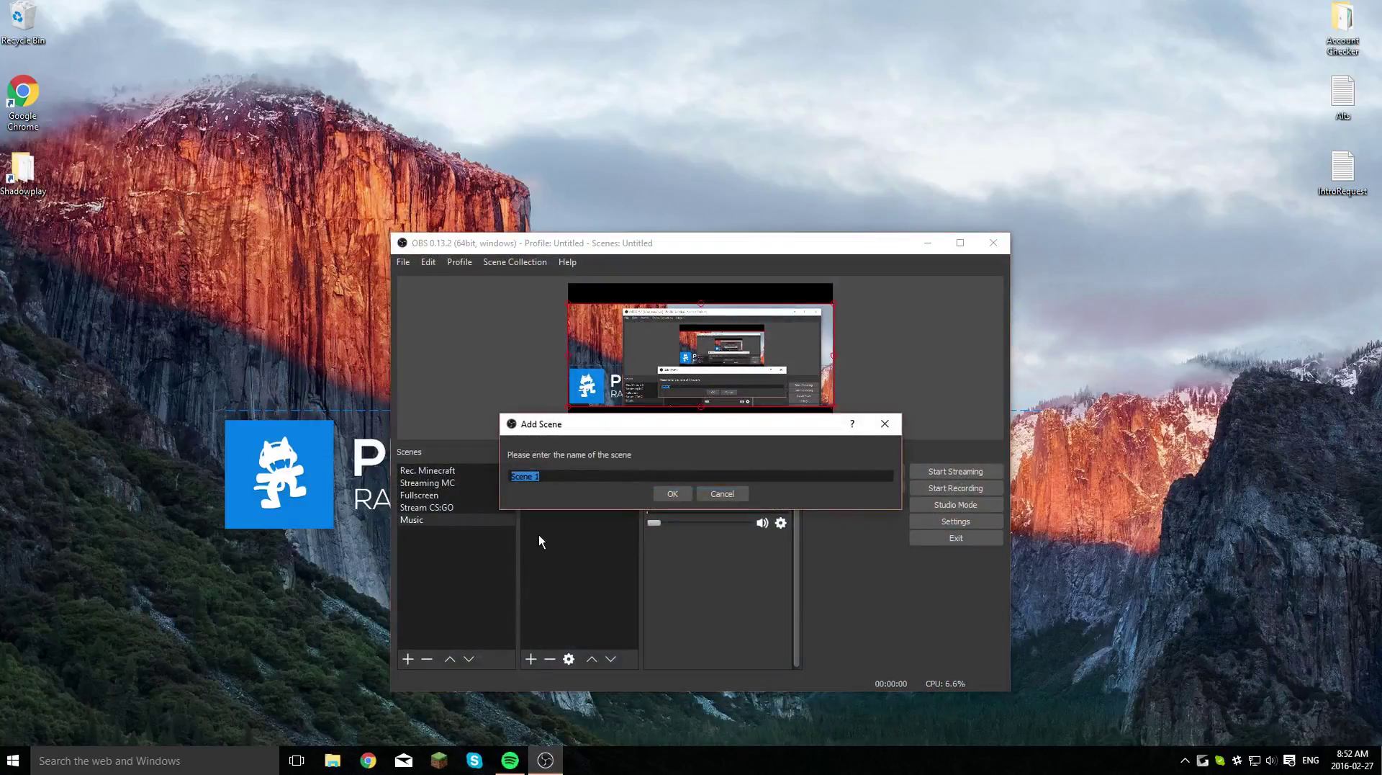
type("Visualizer")
key("Return")
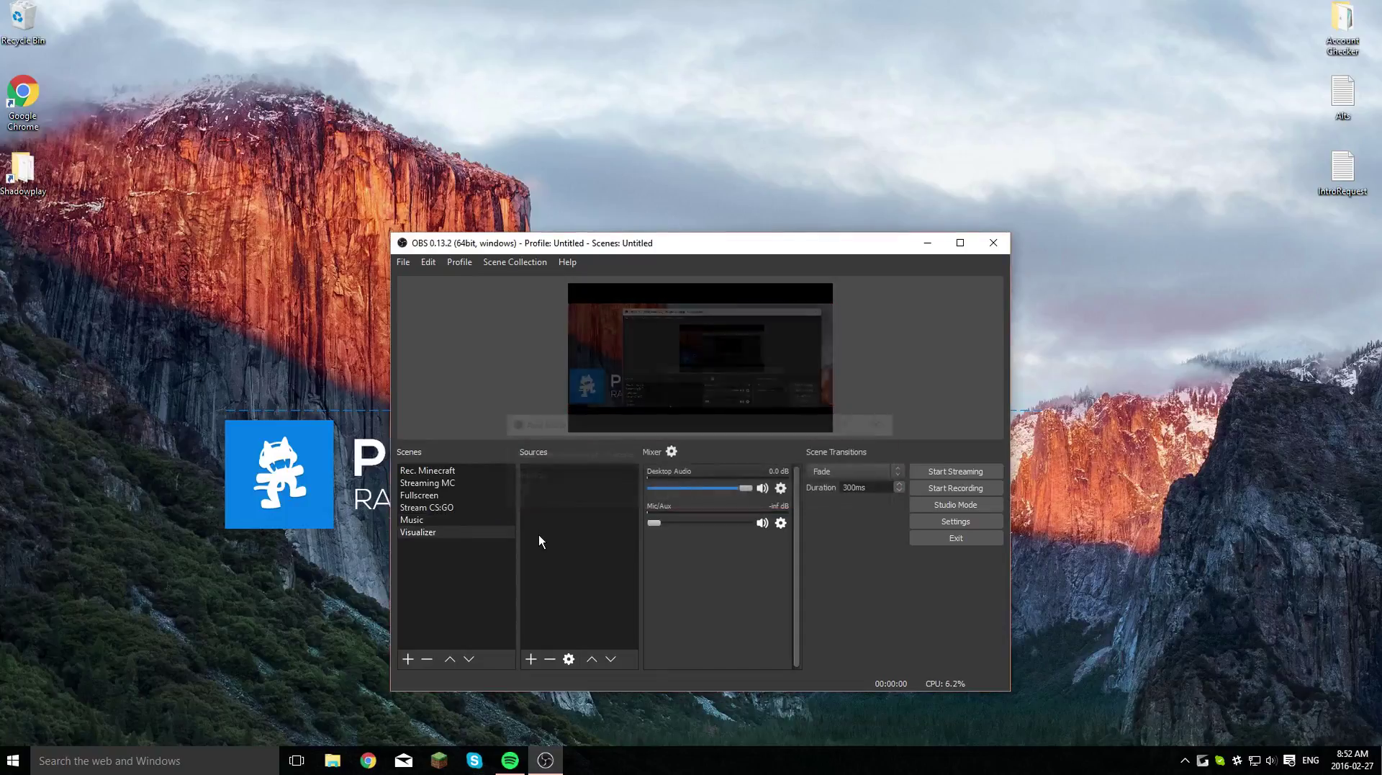
Add a Display Capture source named Vis with Capture Cursor turned off.
left_click(530, 659)
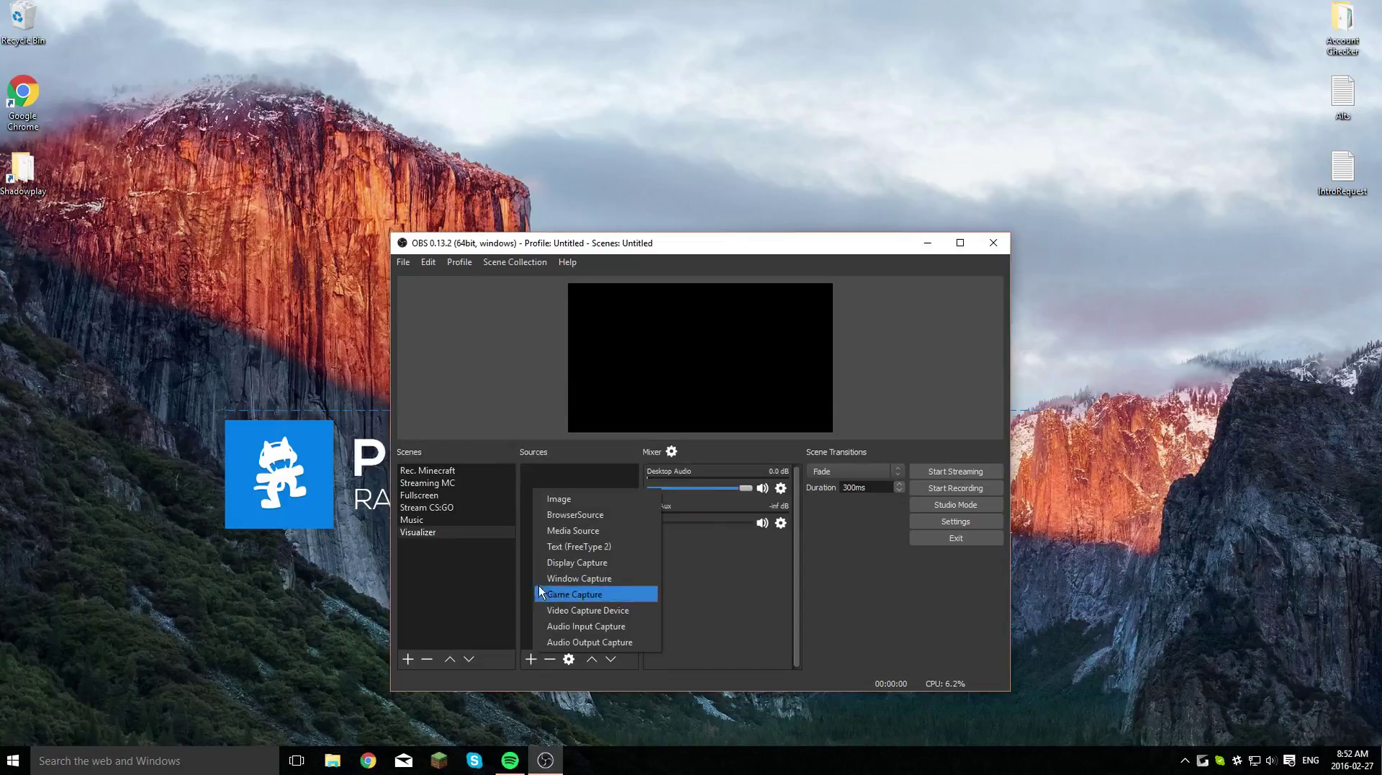
left_click(562, 560)
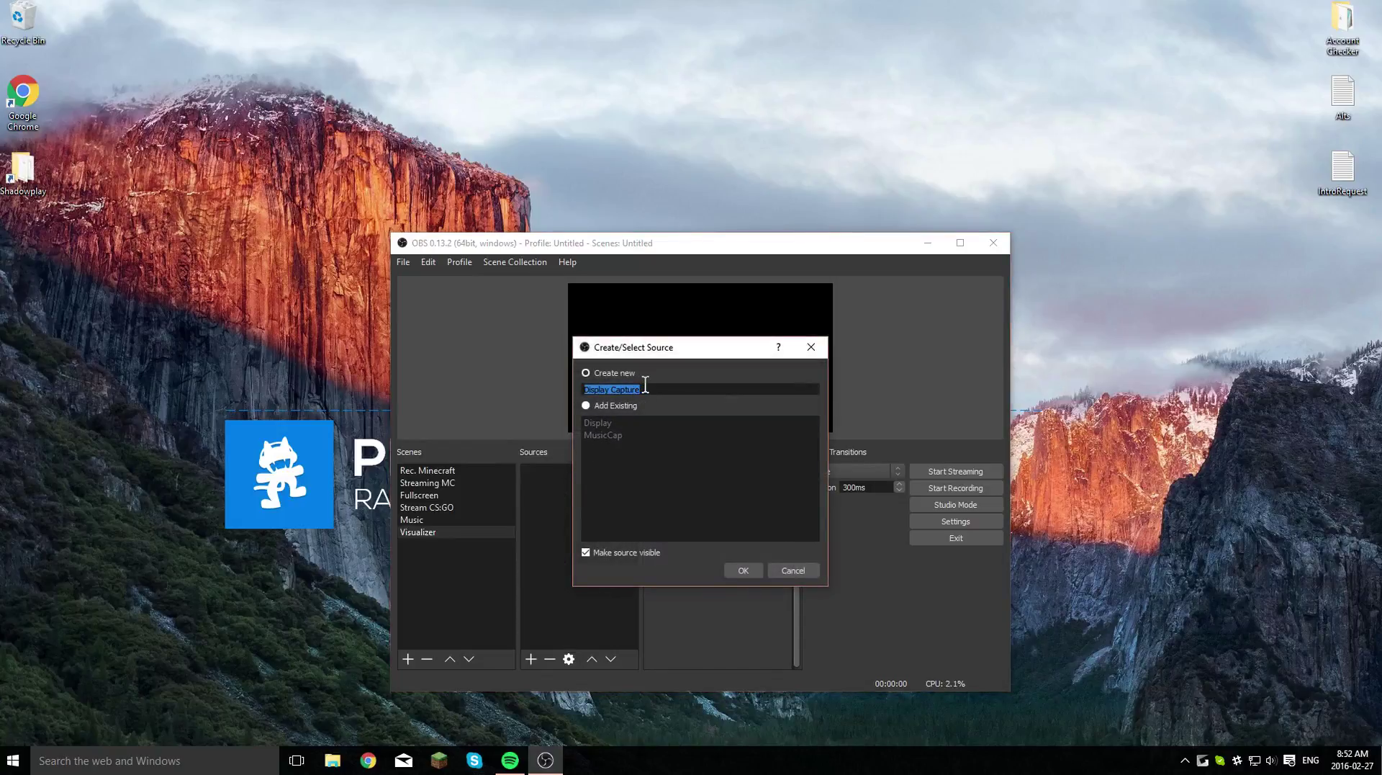
type("Vis")
left_click(744, 570)
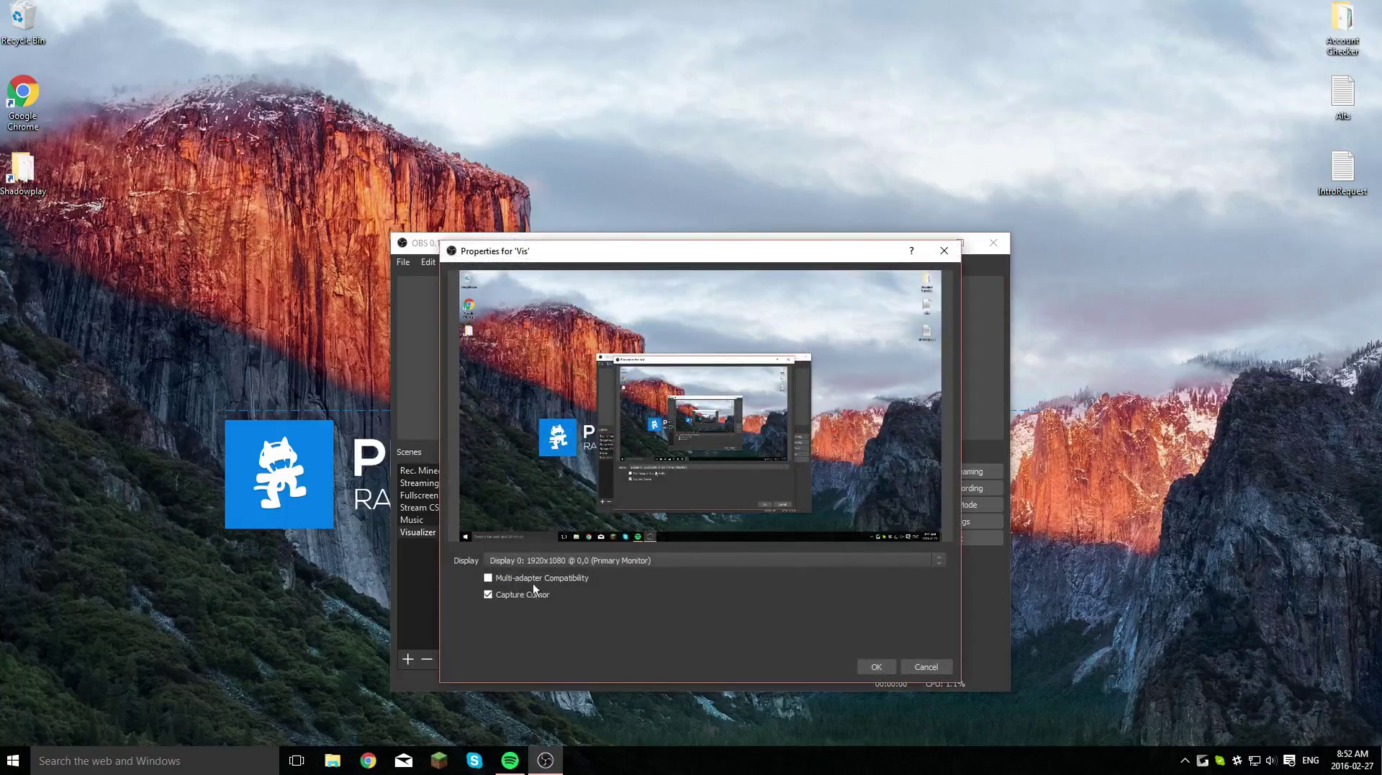
left_click(487, 594)
left_click(880, 667)
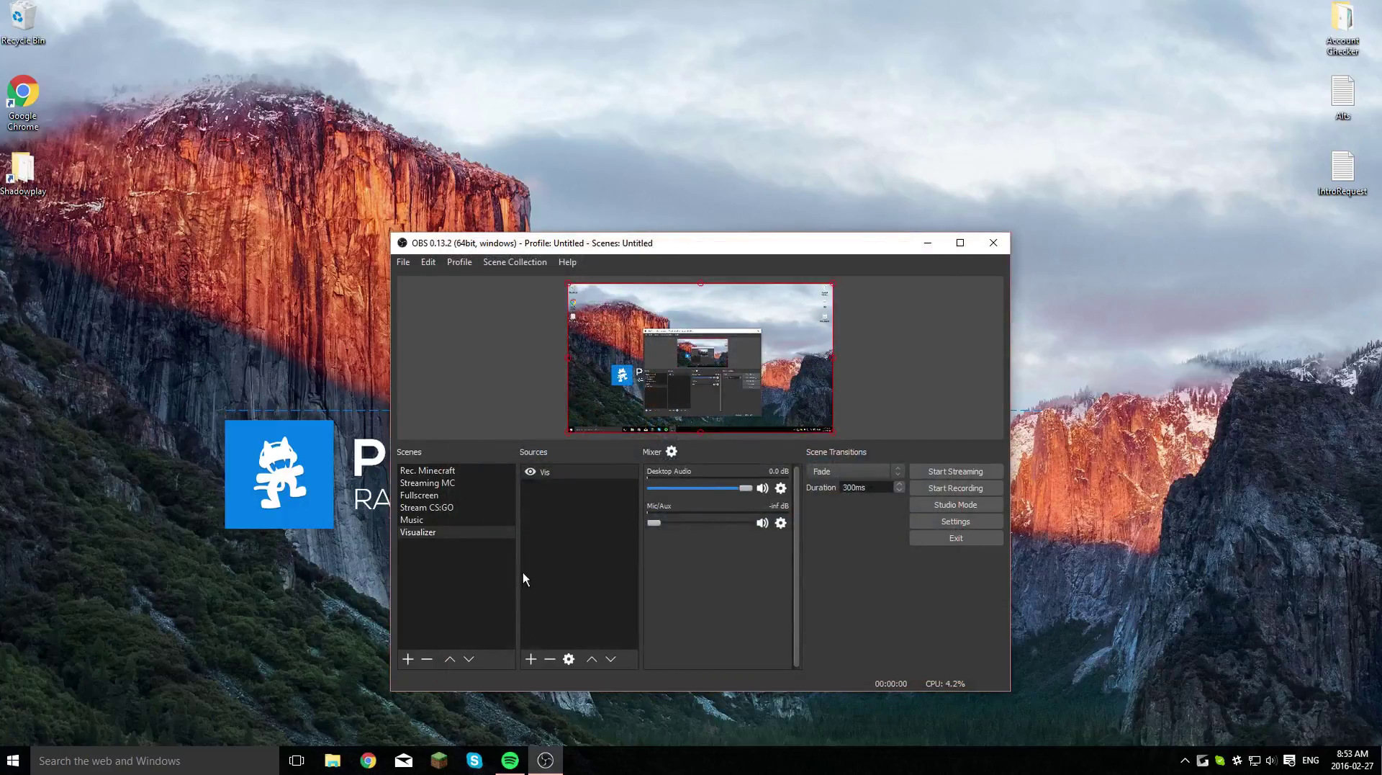
Add a Color Key filter to the Vis source.
right_click(535, 473)
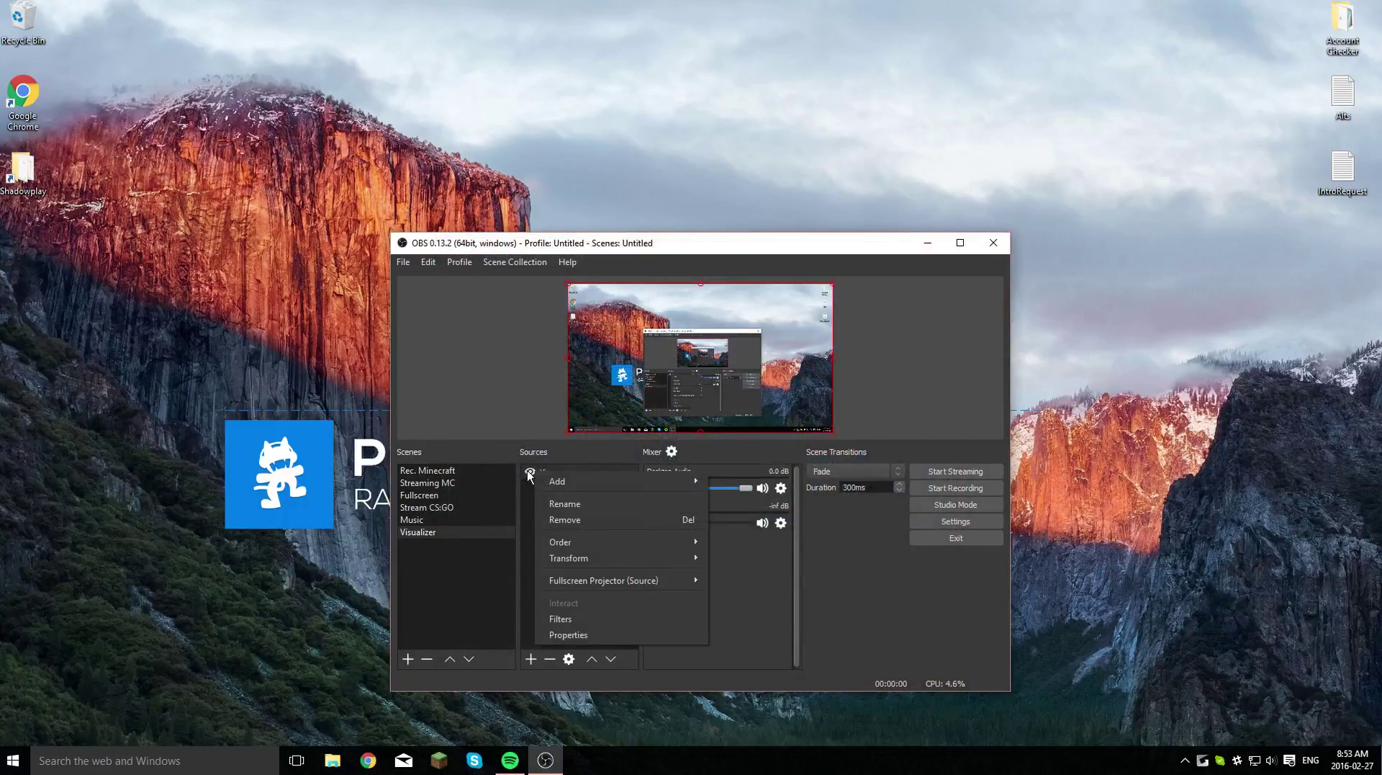
left_click(554, 619)
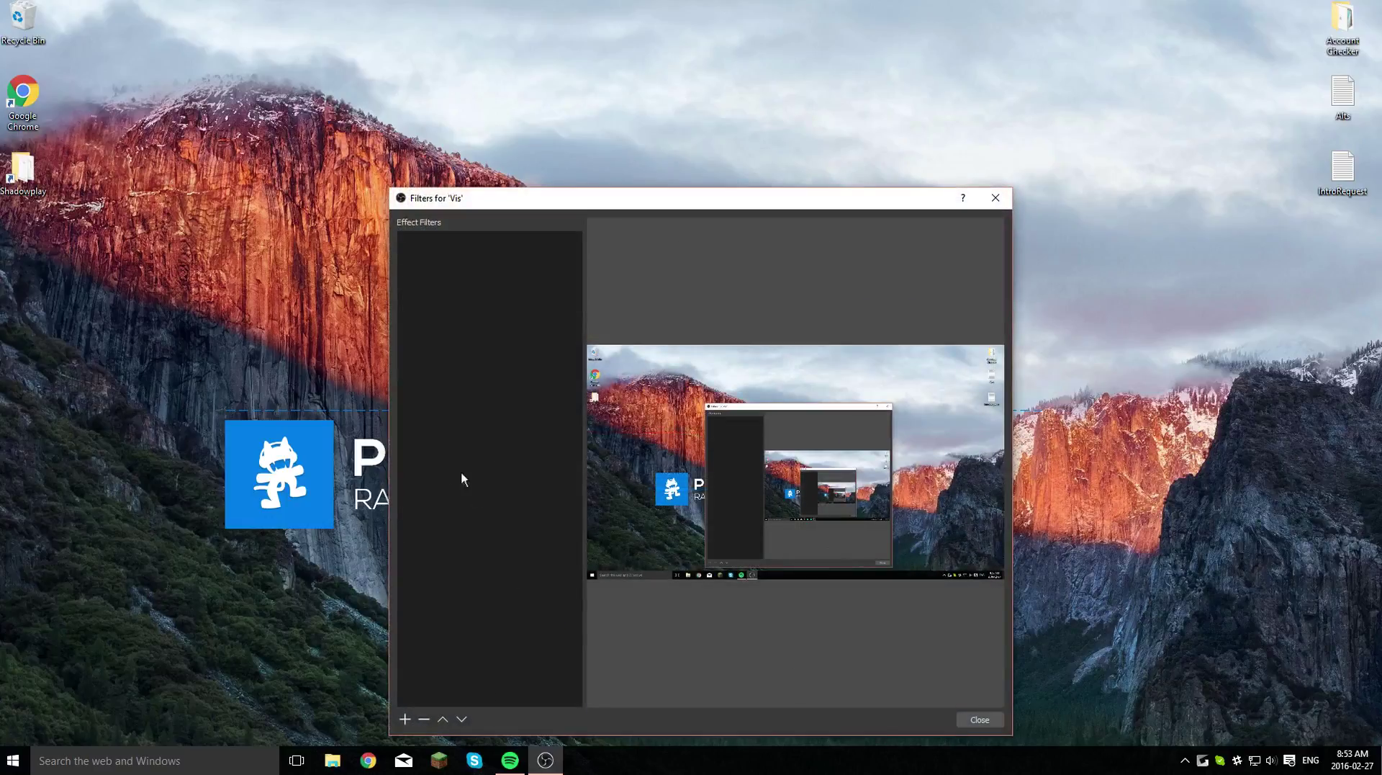
left_click(404, 719)
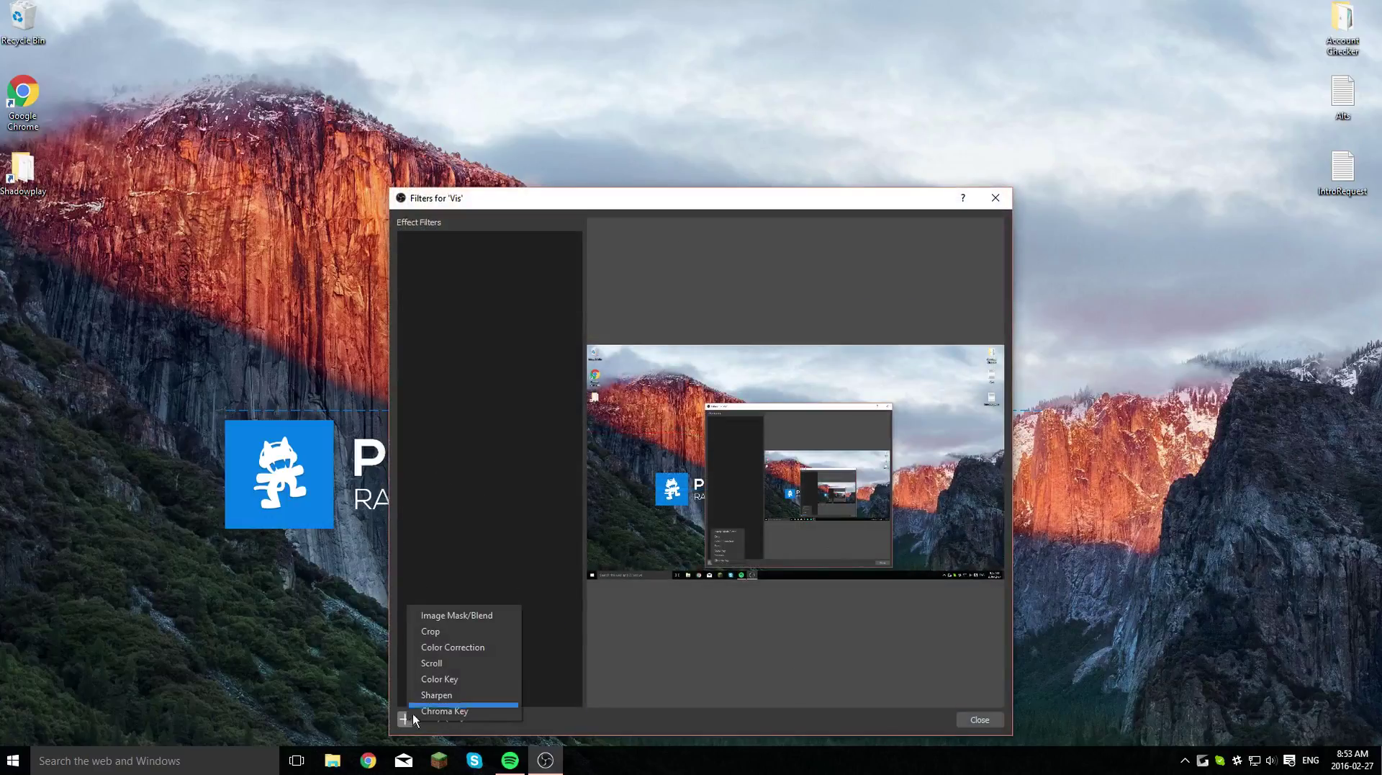
left_click(441, 679)
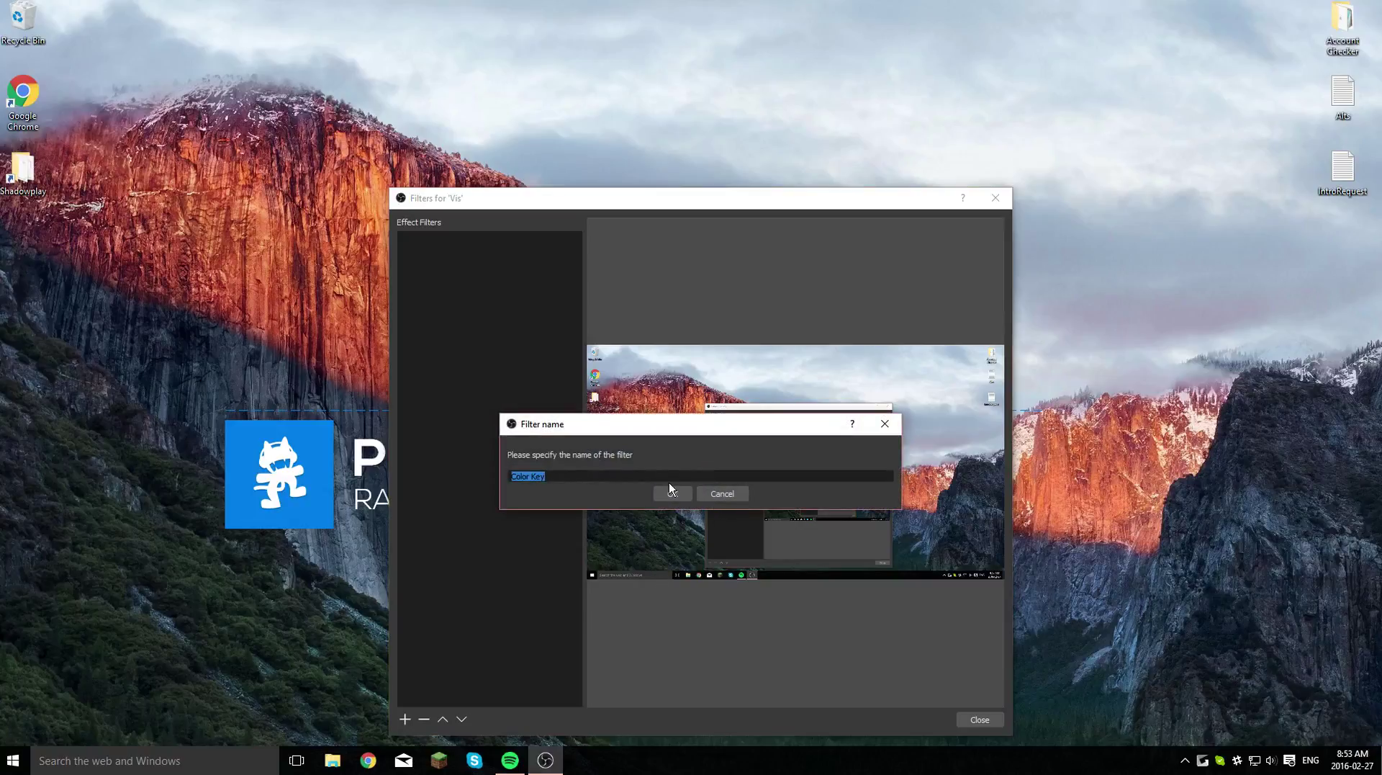
left_click(672, 493)
Set the Color Key to a custom black key colour.
left_click(702, 540)
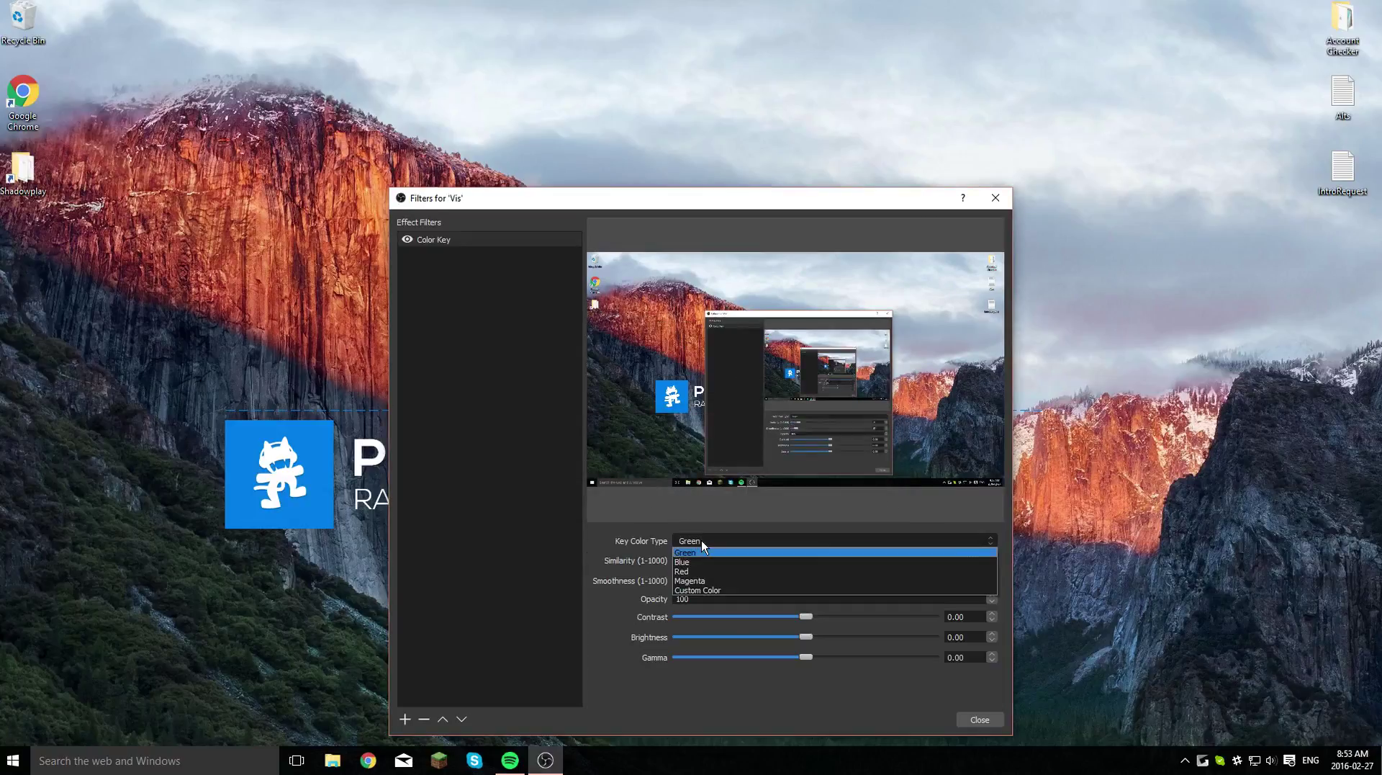
left_click(702, 590)
left_click(878, 562)
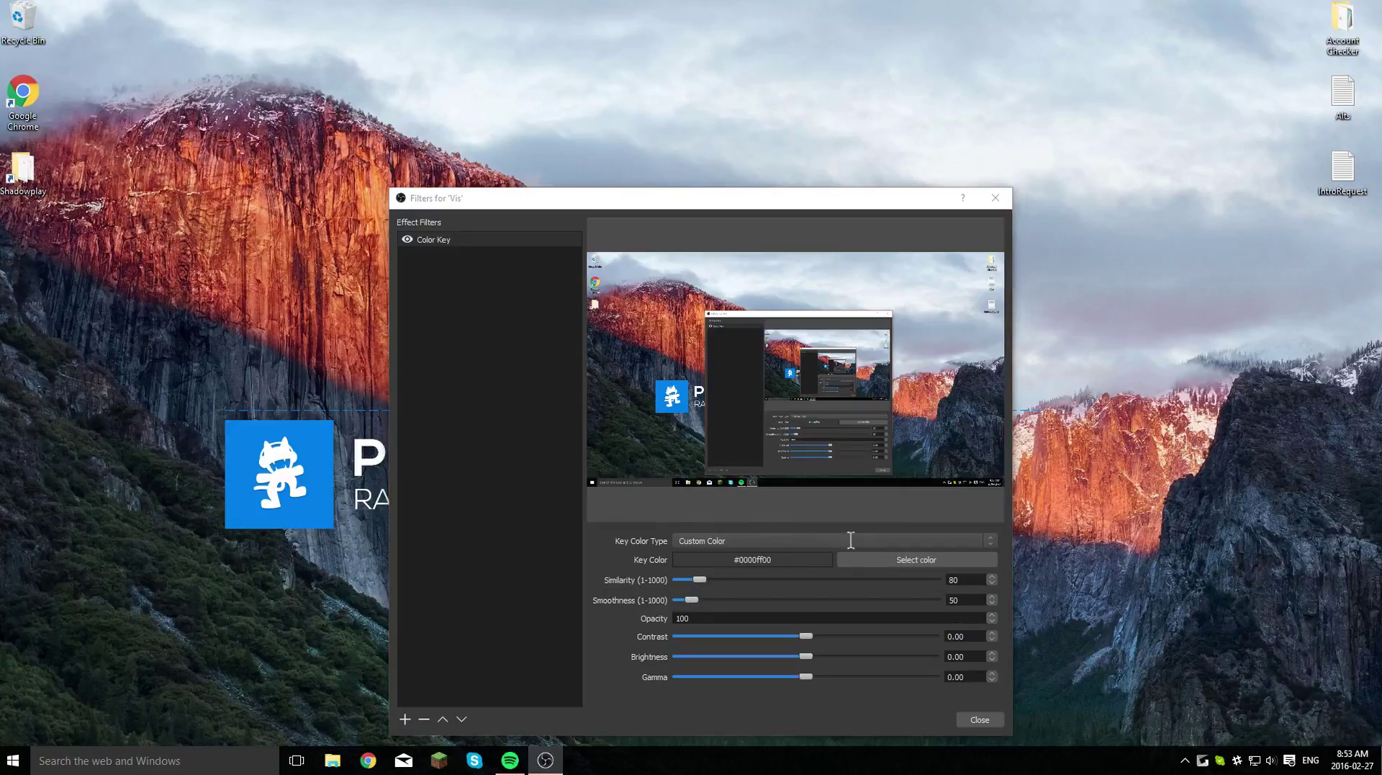
left_click(900, 560)
left_click_drag(862, 448, 869, 499)
left_click(812, 600)
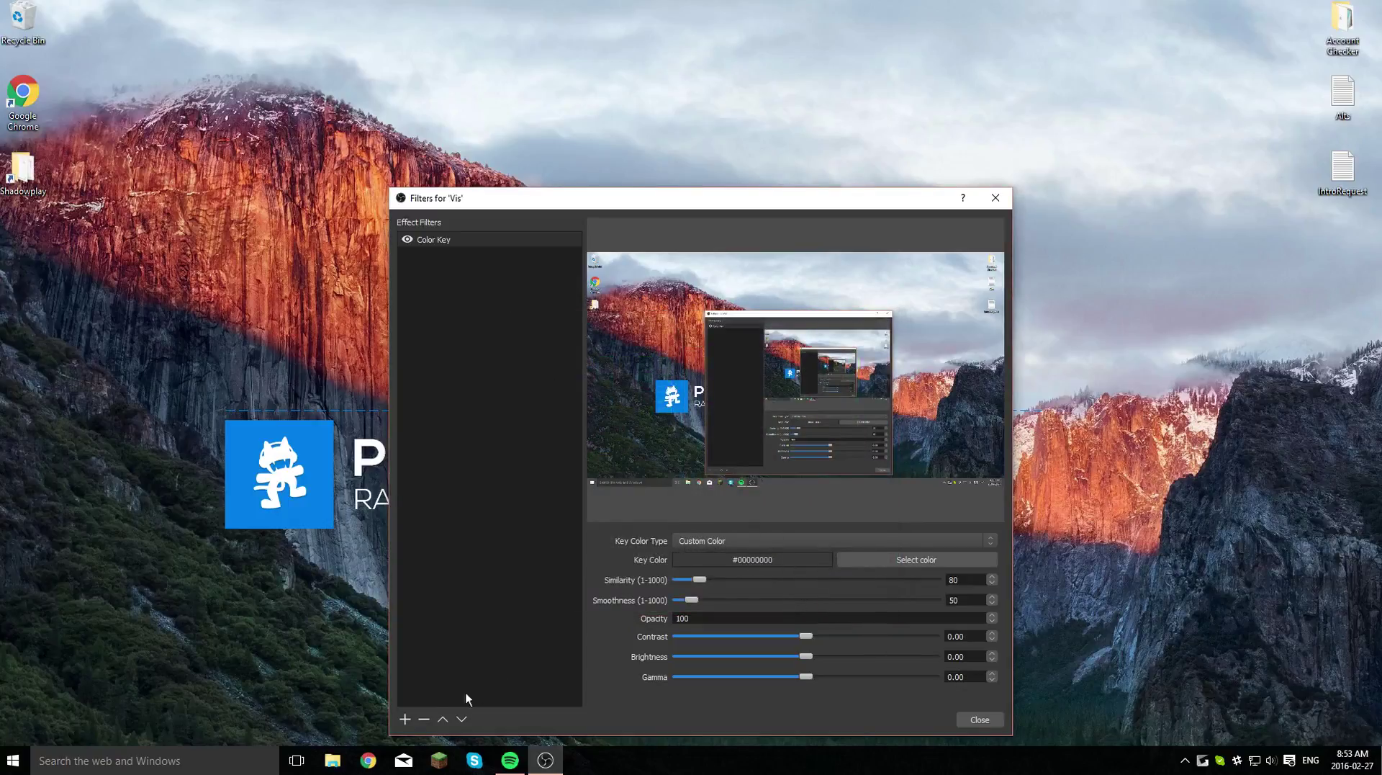
Find and open the desktop Background settings with a 'background' search.
left_click(240, 765)
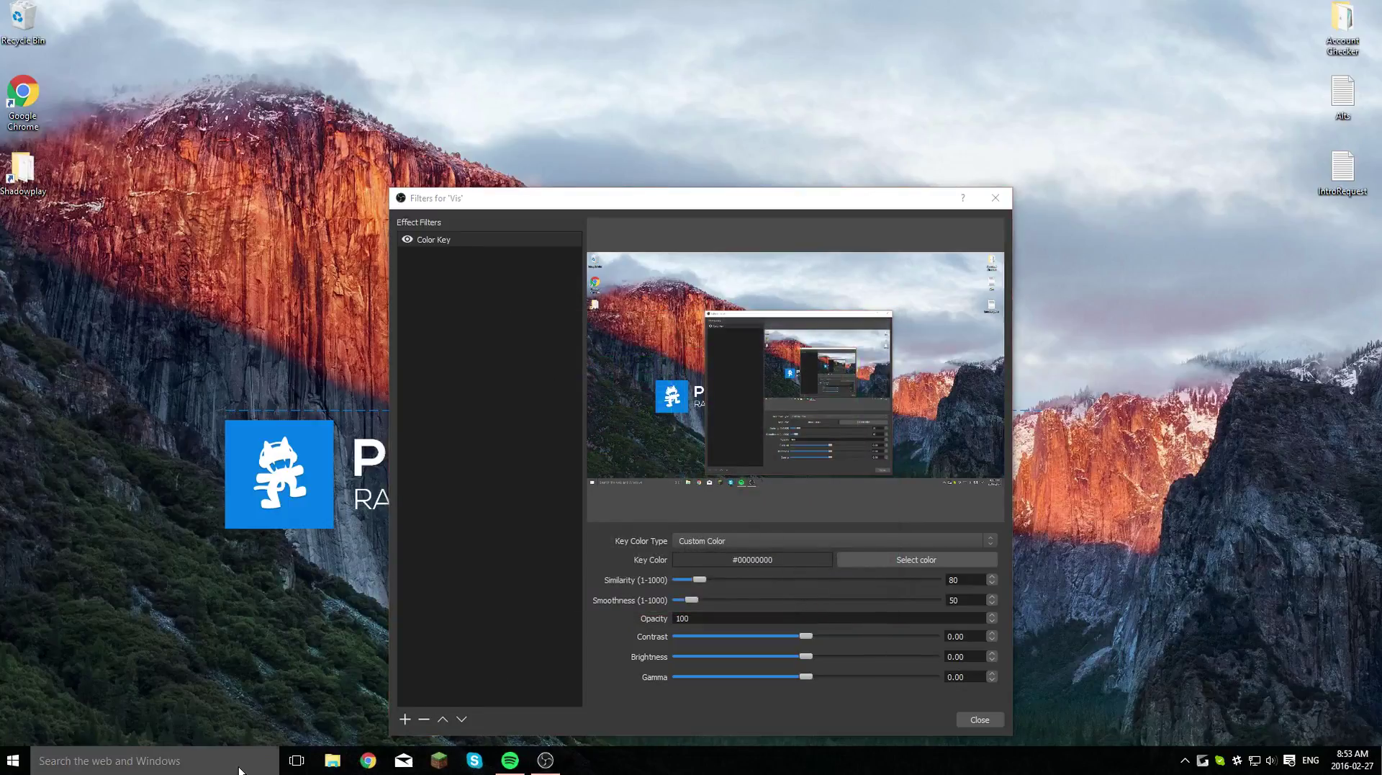
type("backgraound")
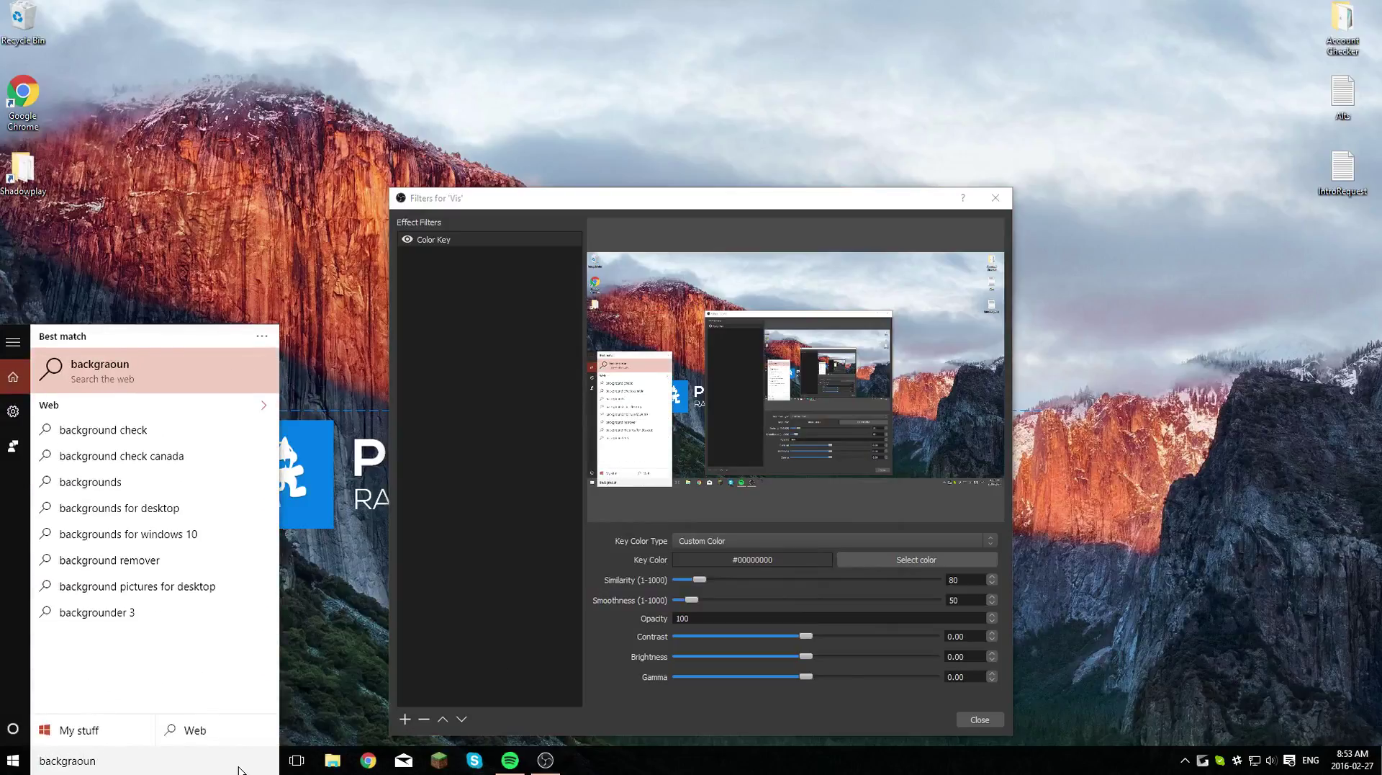
key("BackSpace")
key("BackSpace")
key("BackSpace")
key("BackSpace")
type("ound")
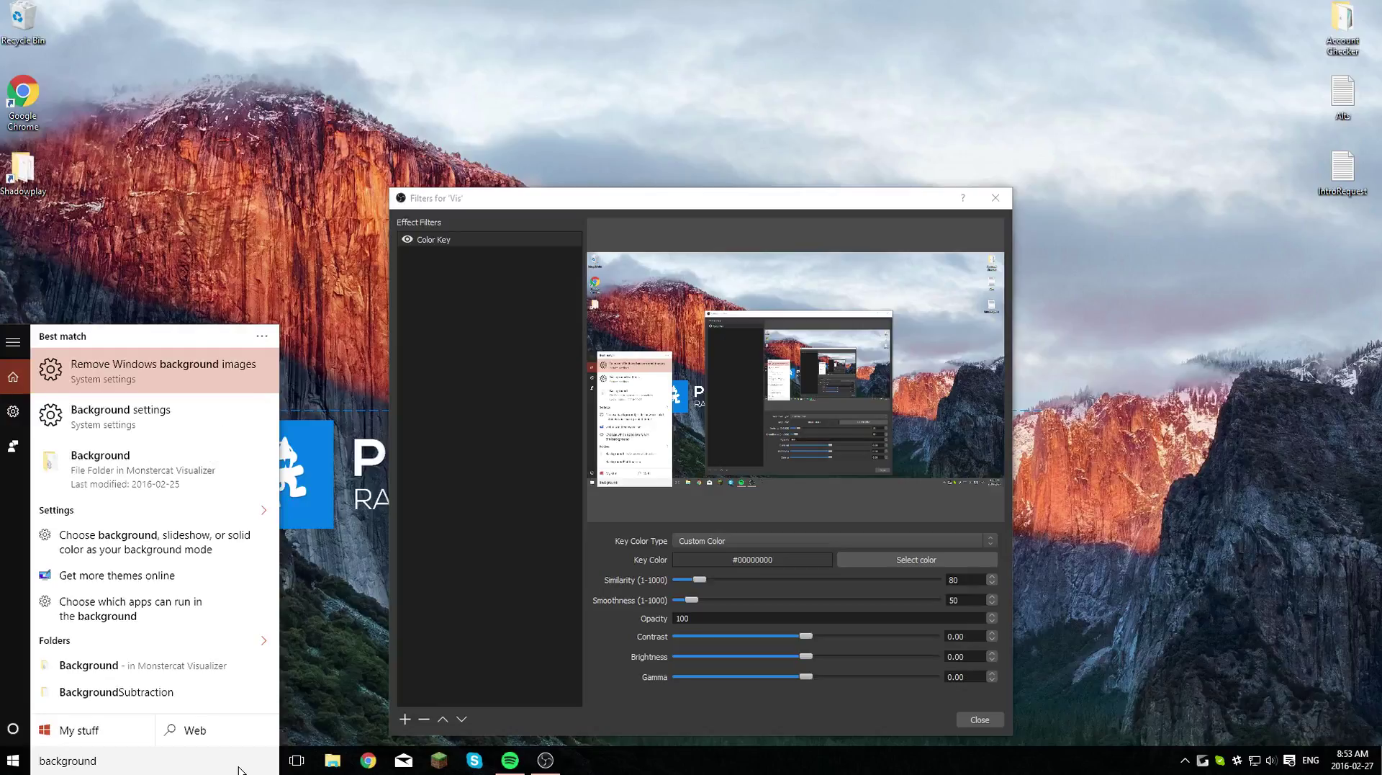
left_click(123, 418)
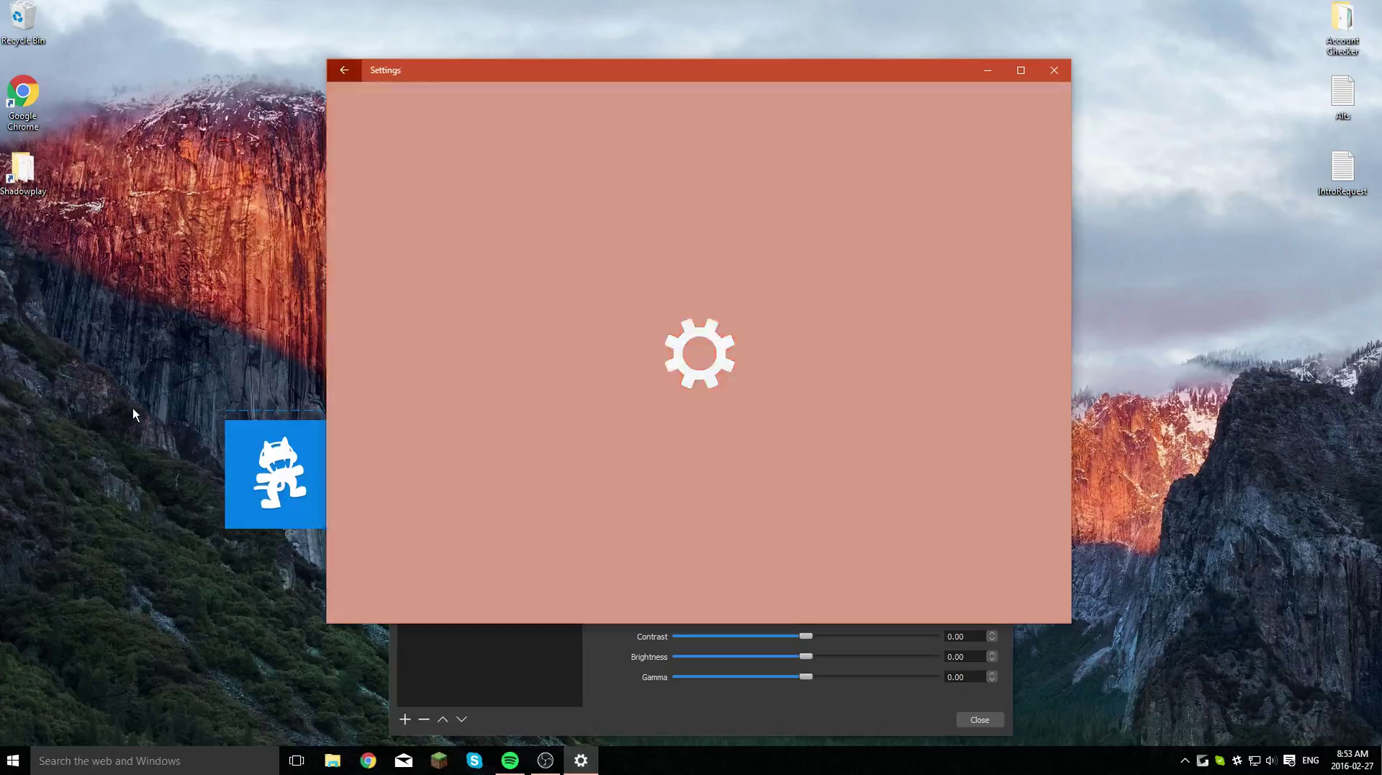
Set the background to a solid black colour and close Settings.
left_click(625, 376)
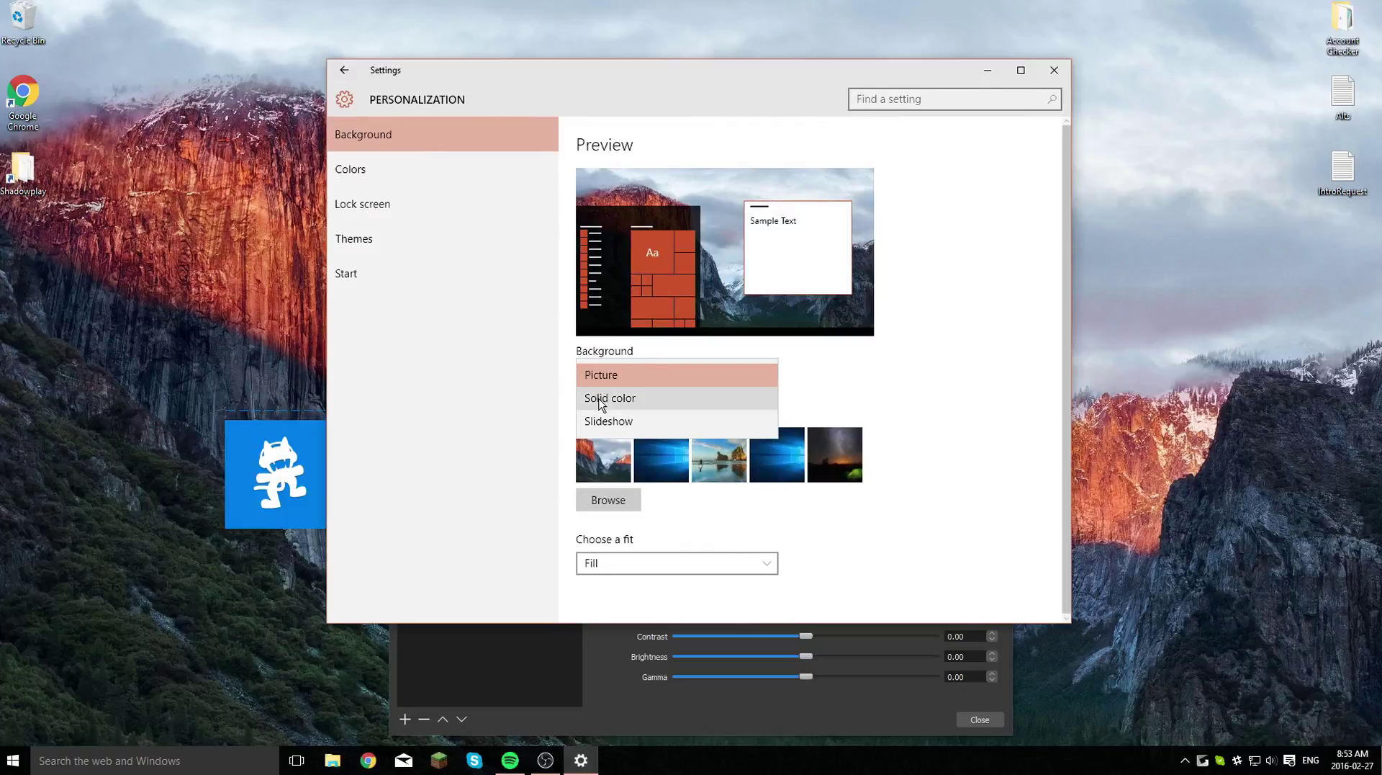
left_click(601, 402)
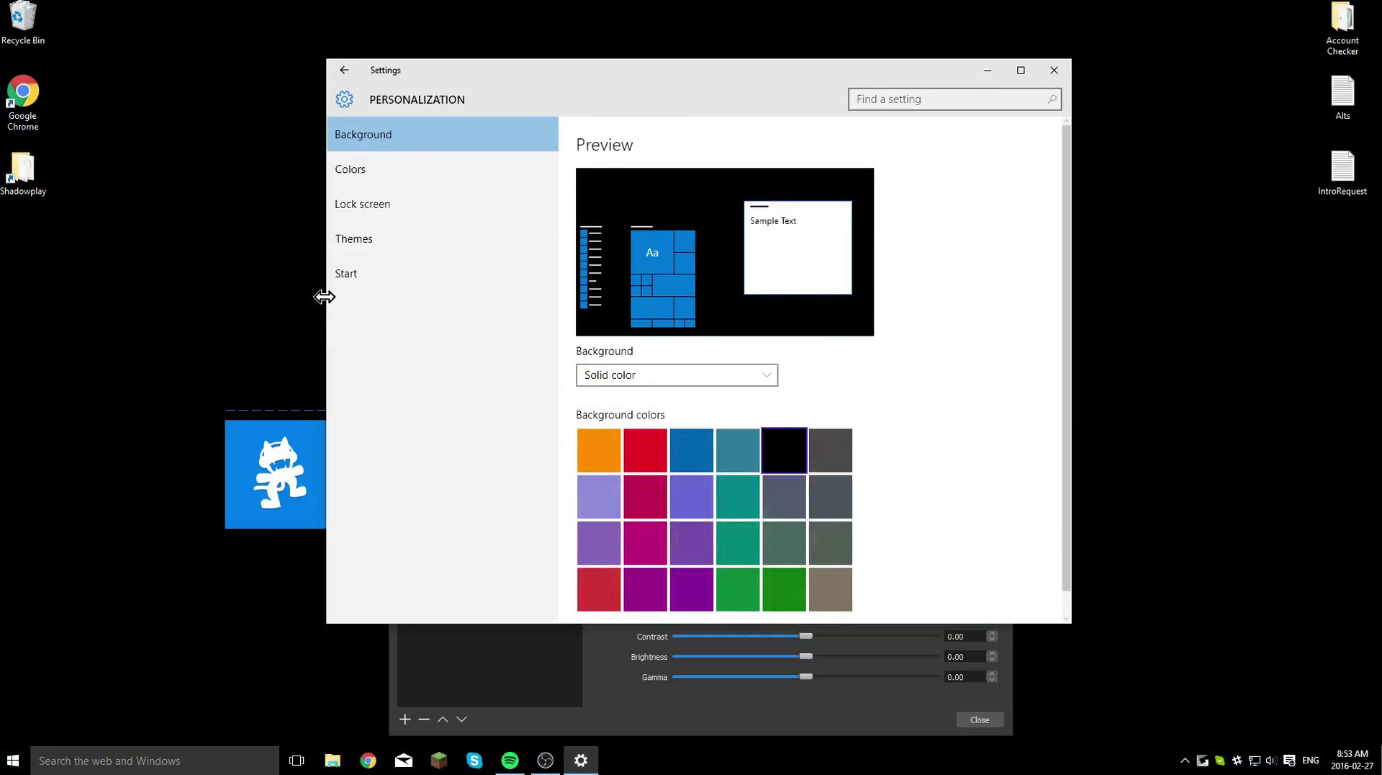
left_click(1053, 70)
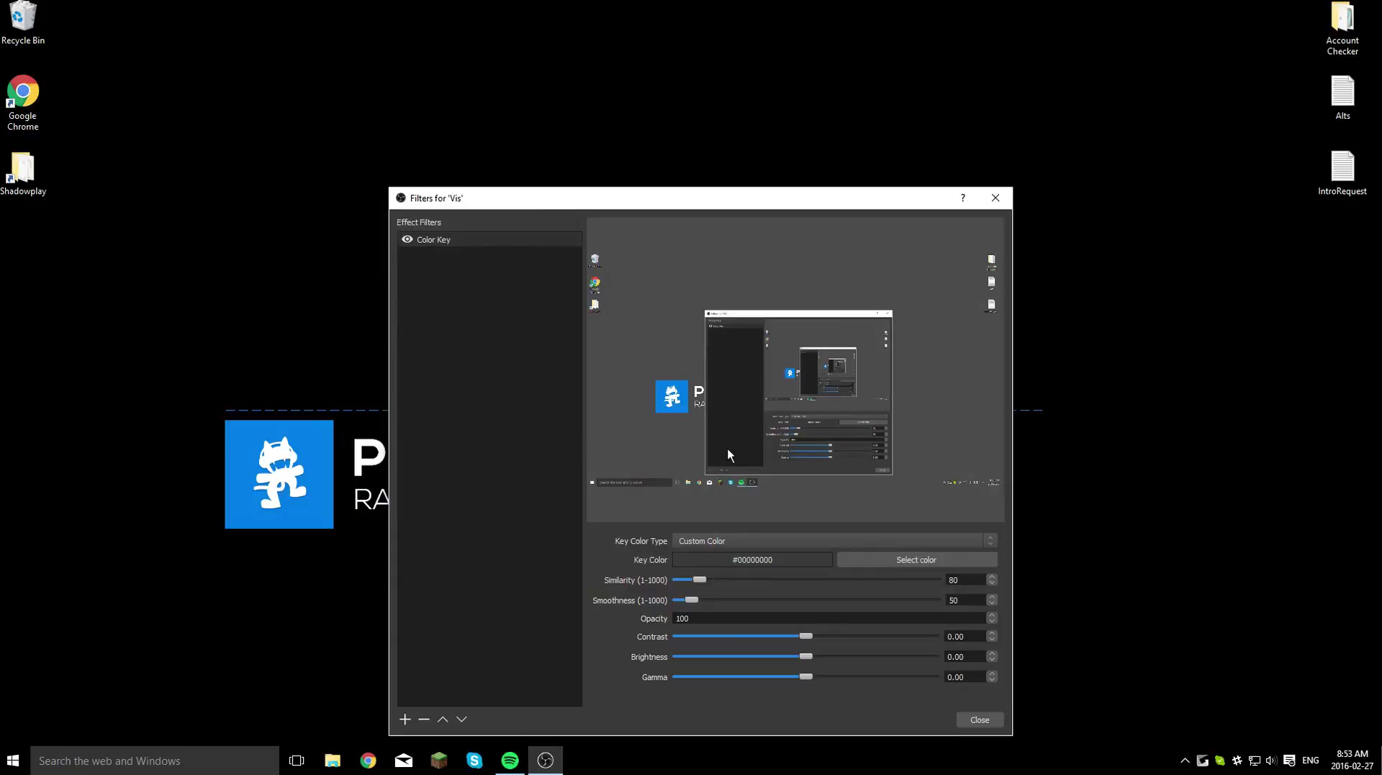
Add a Crop filter to the Vis source.
left_click(406, 718)
left_click(455, 632)
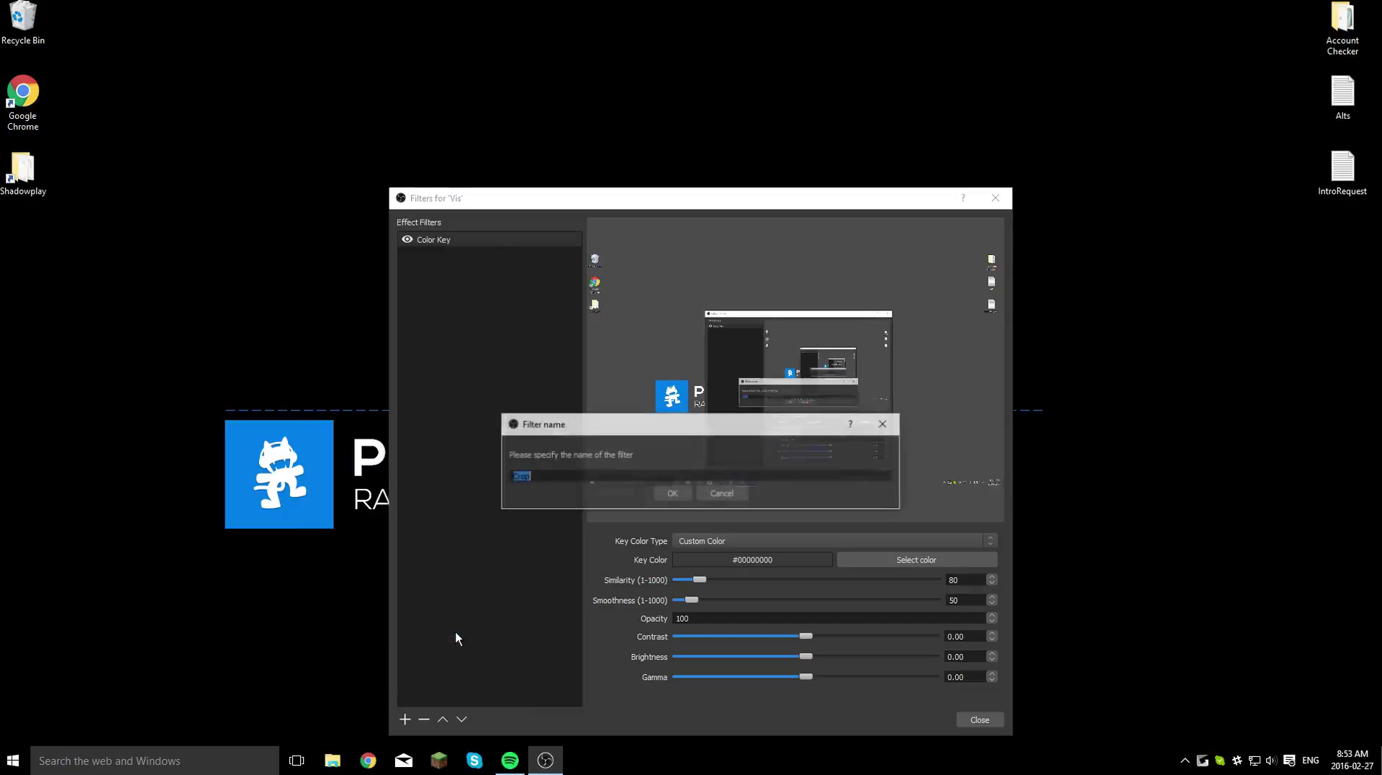
left_click(674, 494)
Crop Left 310, Top 310, Right 464, close the filters, and select the Music scene.
left_click_drag(632, 555, 614, 557)
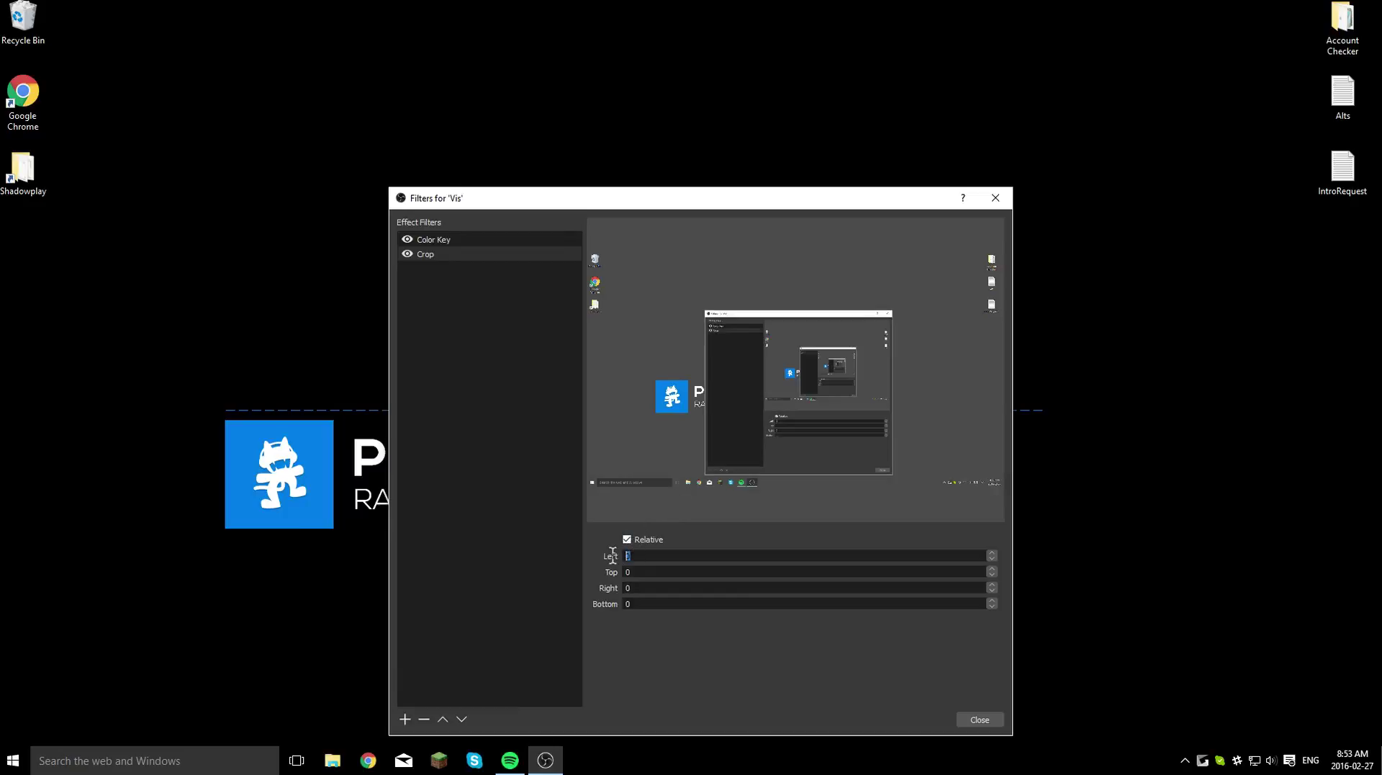
type("310")
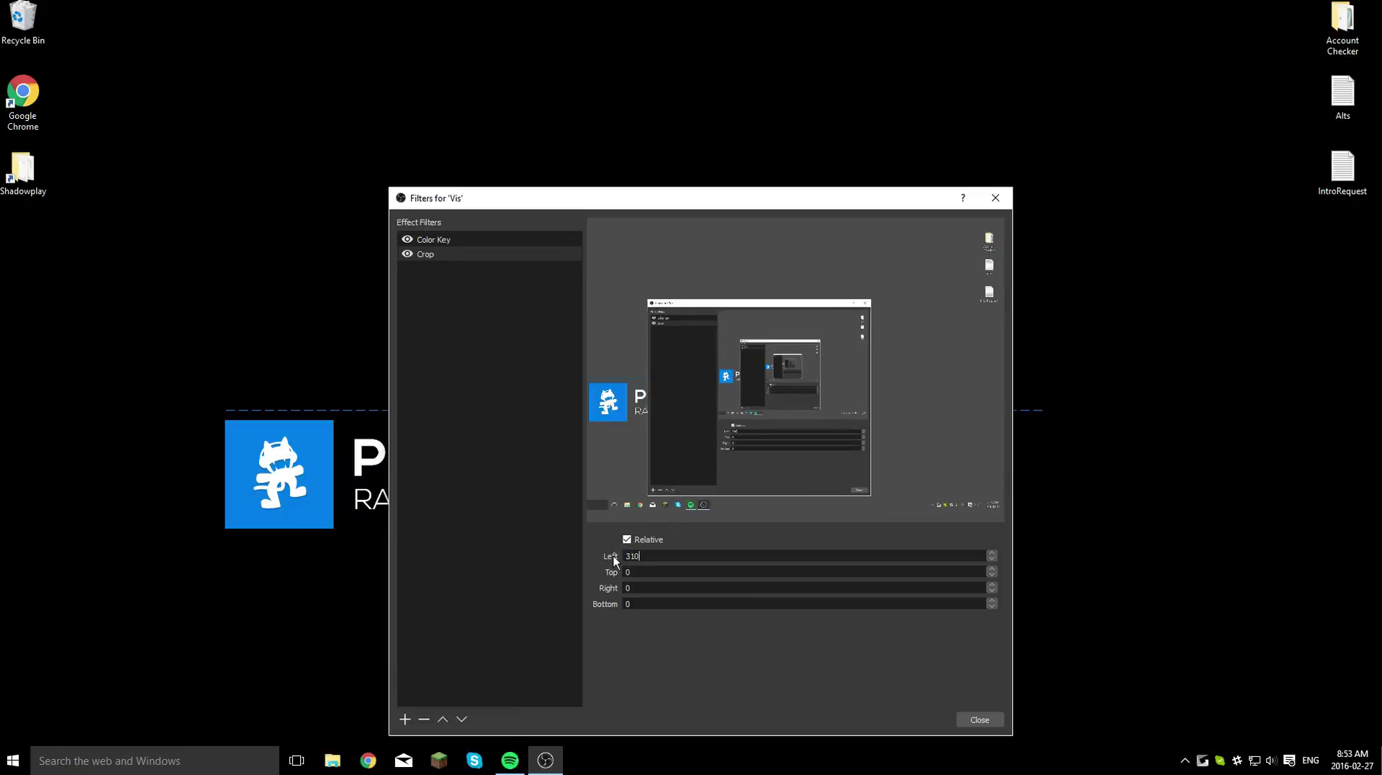
left_click_drag(644, 571, 604, 573)
type("310")
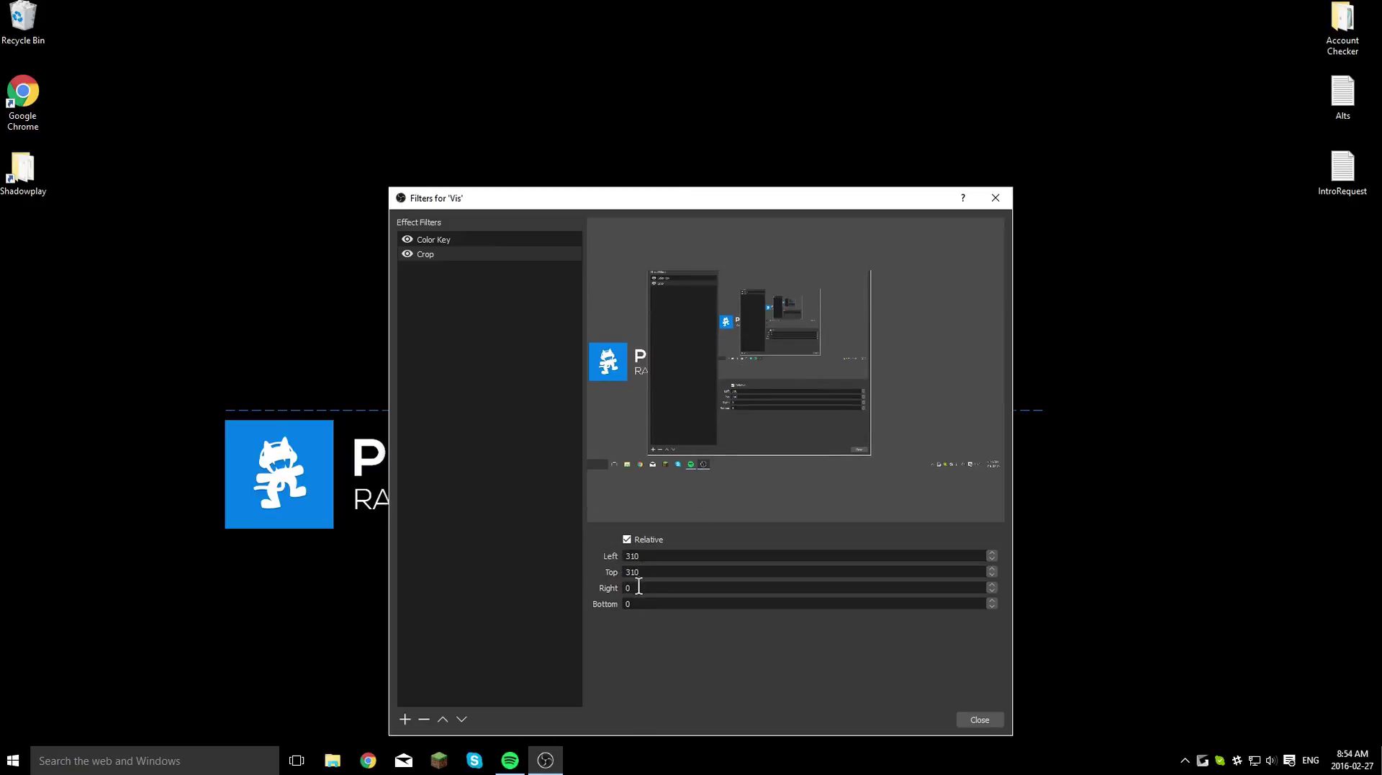
left_click_drag(639, 587, 612, 588)
type("464")
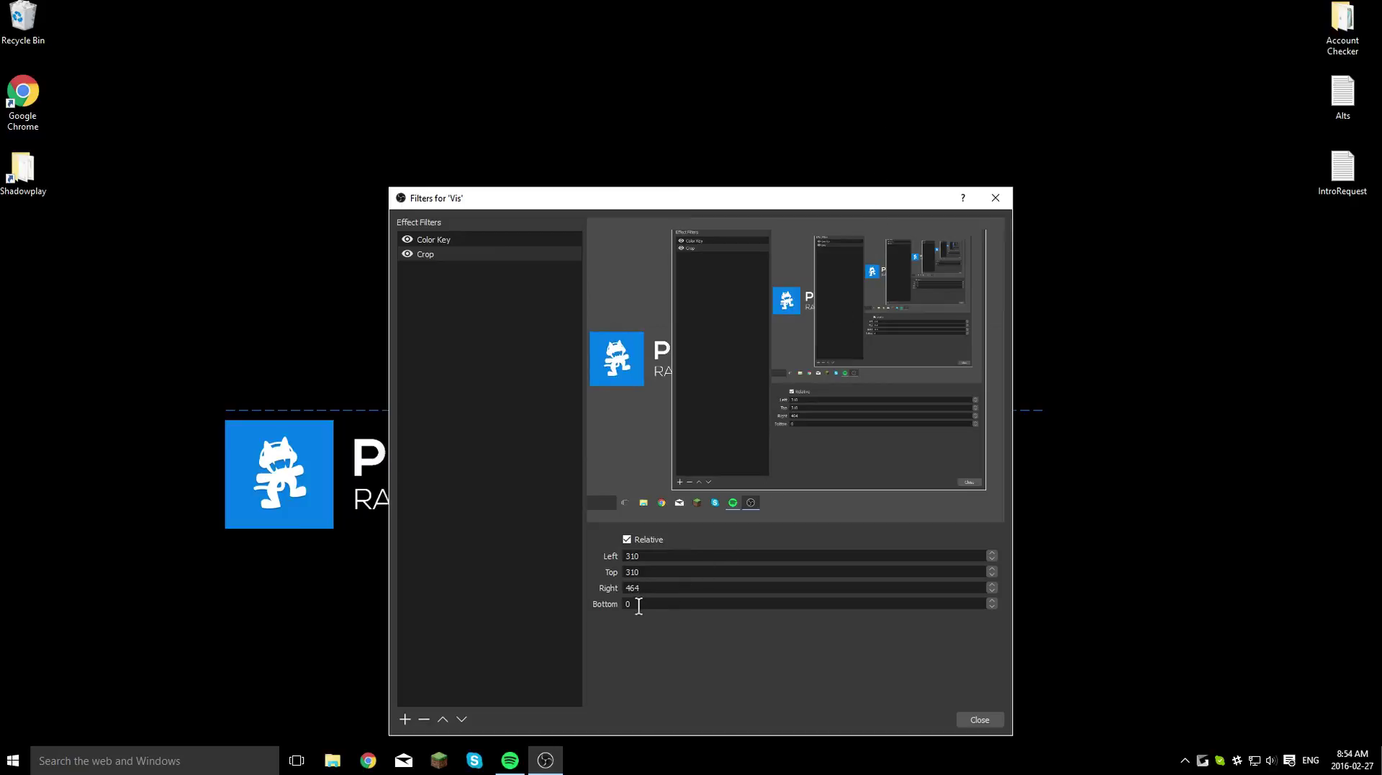
left_click(970, 720)
left_click(411, 519)
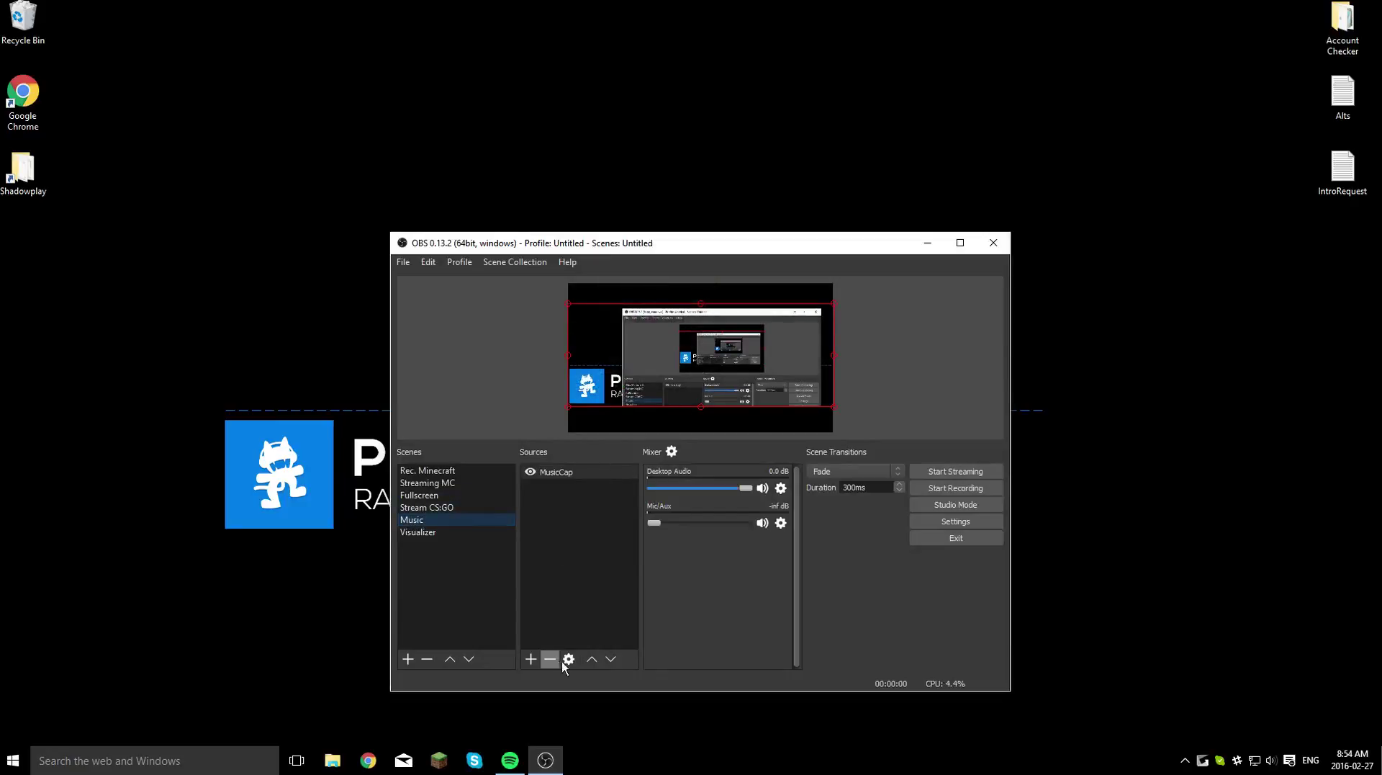
Check the Crop values in the MusicCap source's filters.
right_click(570, 475)
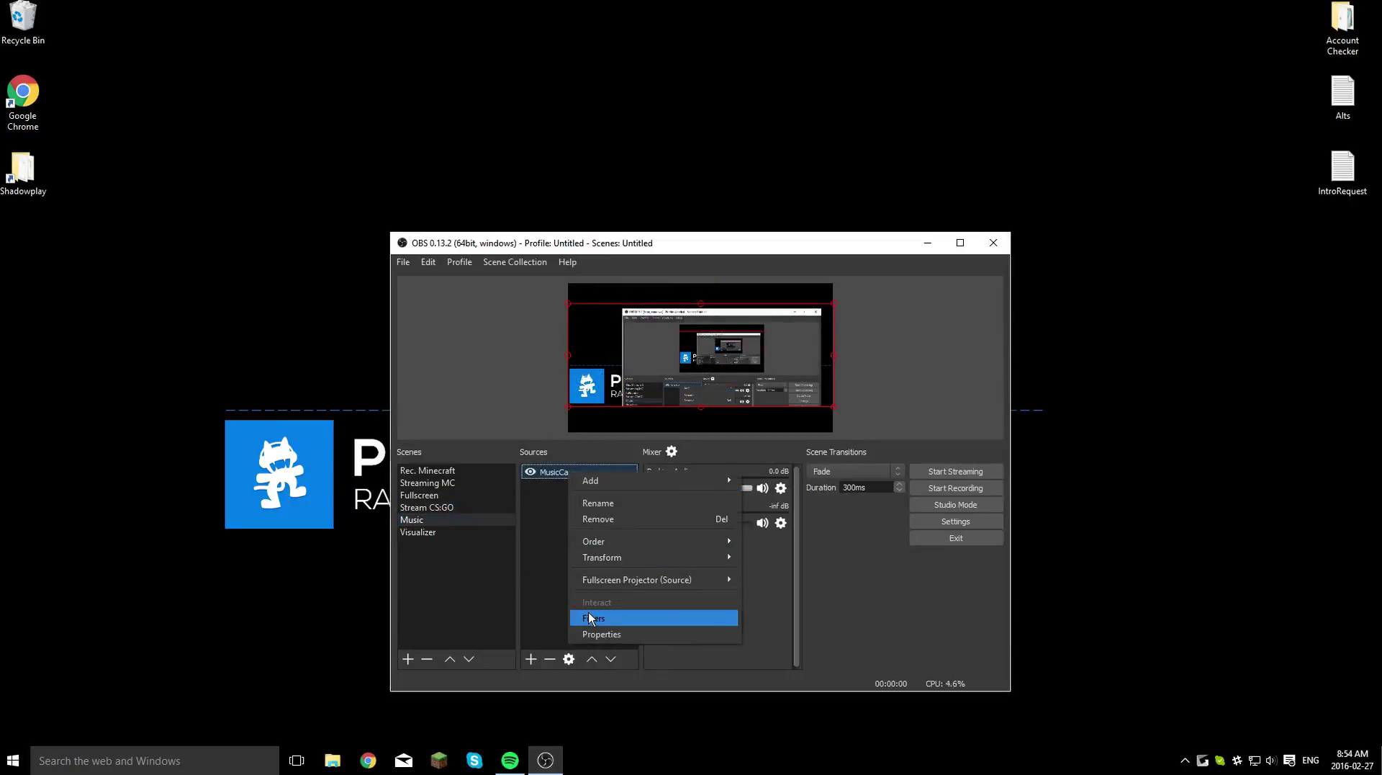
left_click(580, 620)
left_click(430, 241)
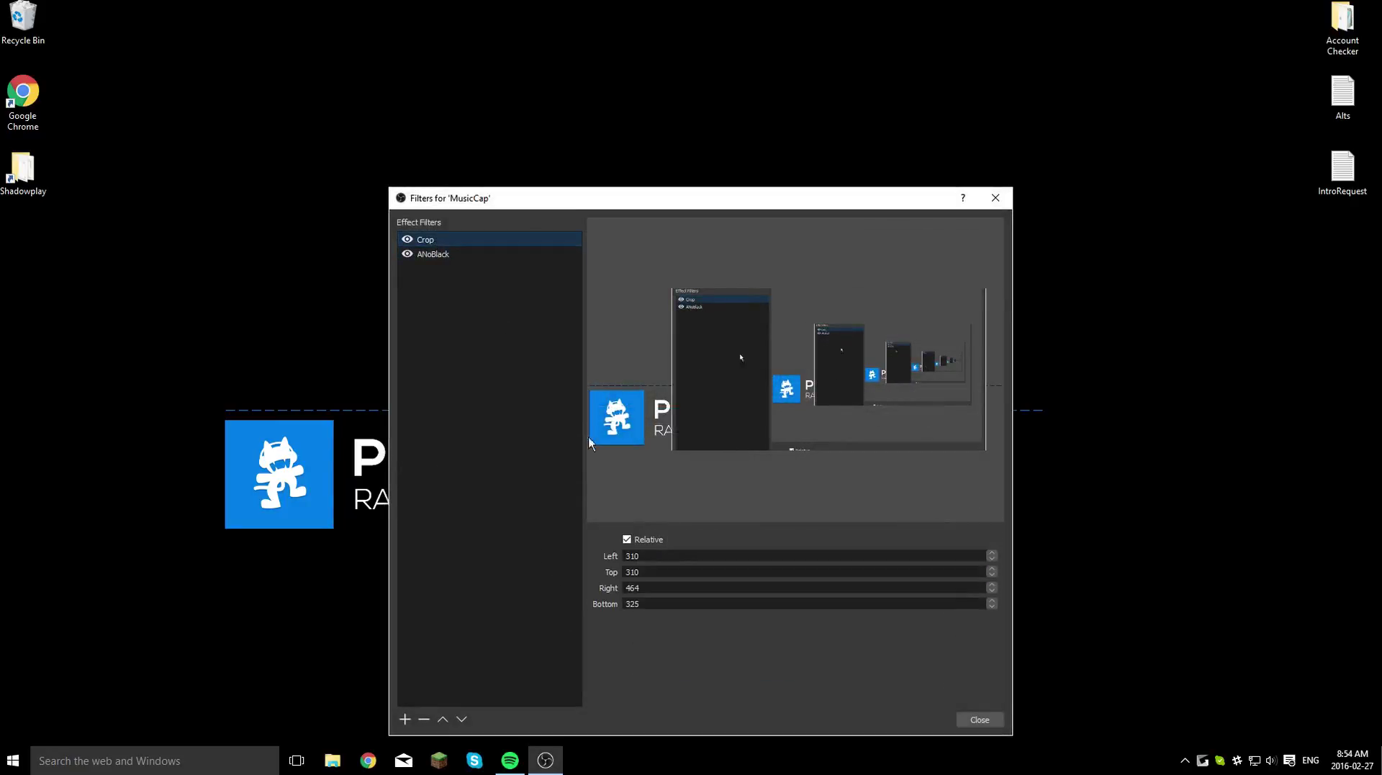
left_click(979, 719)
In the Visualizer scene, set the Vis Crop filter's Bottom to 325.
left_click(451, 533)
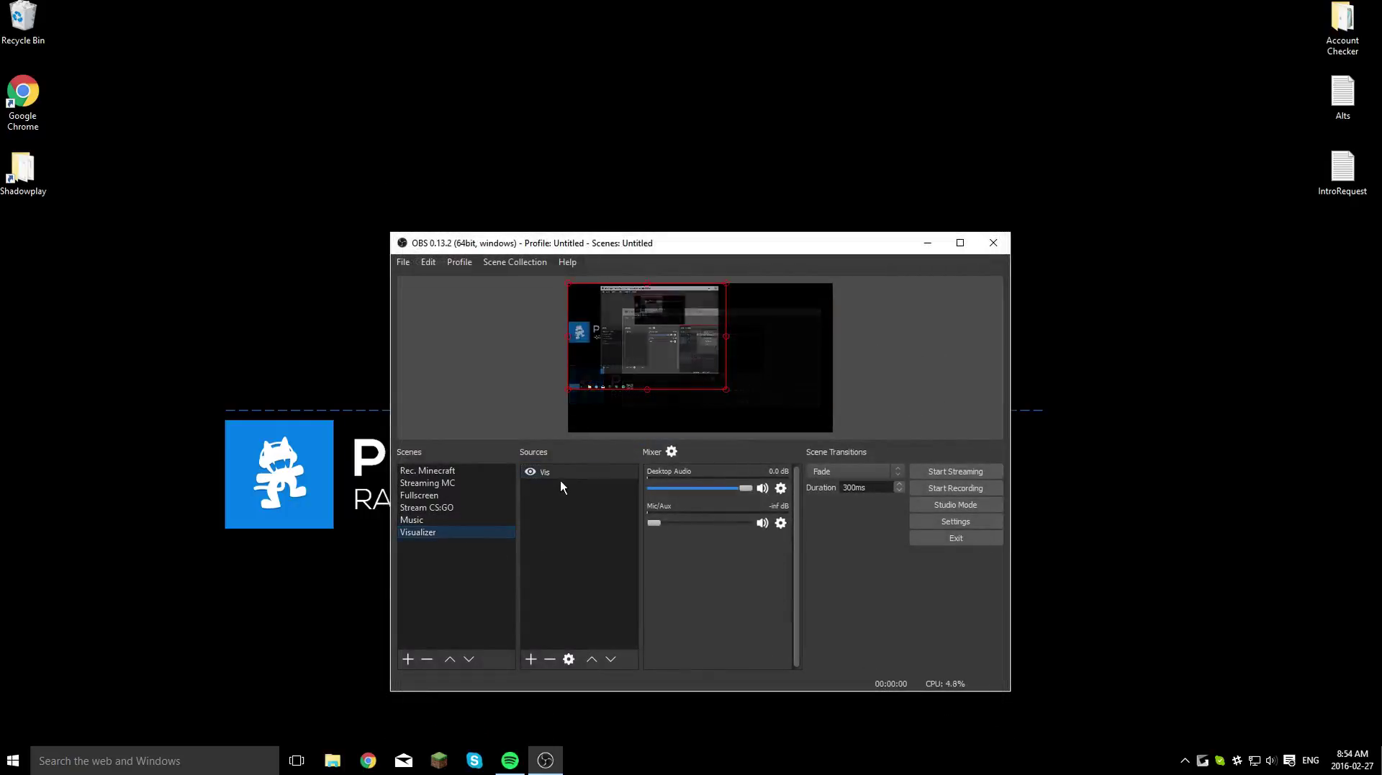
right_click(567, 475)
left_click(589, 619)
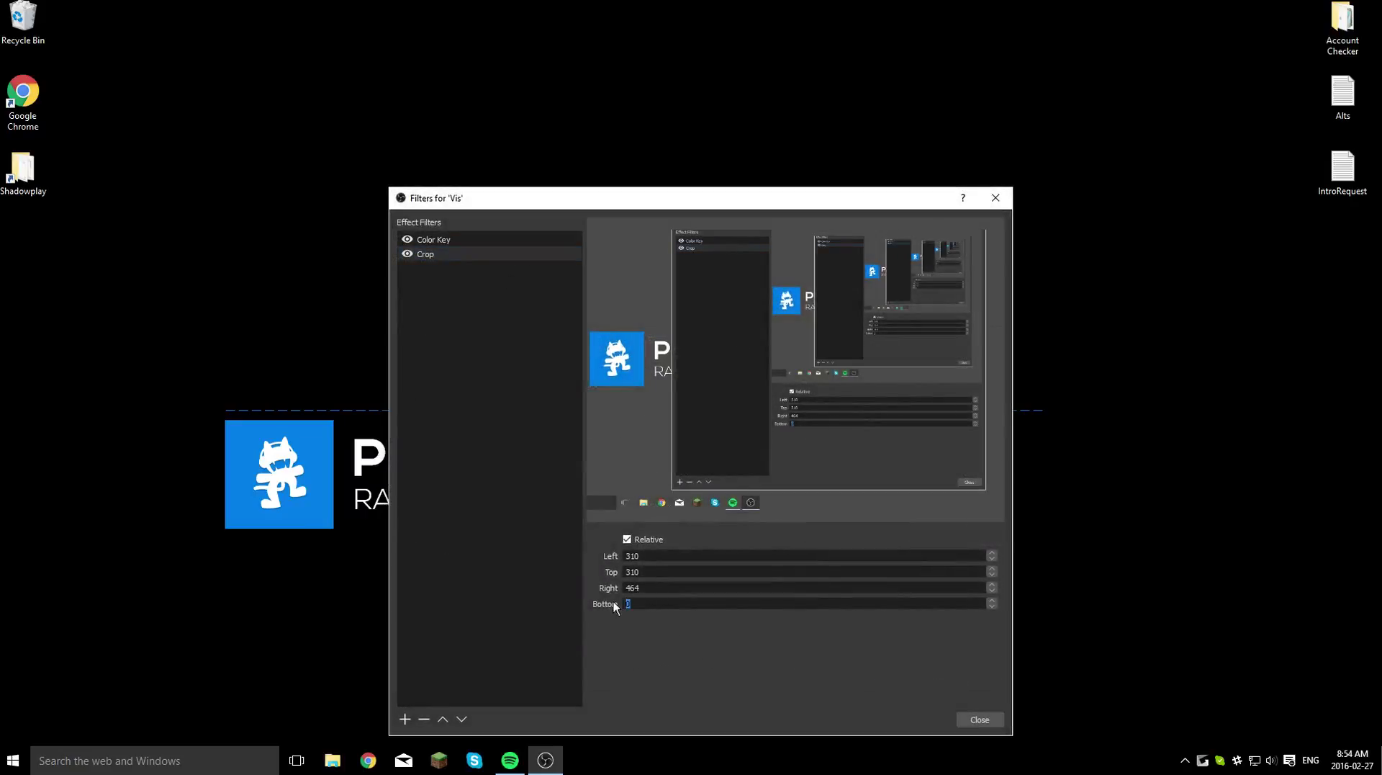
type("325")
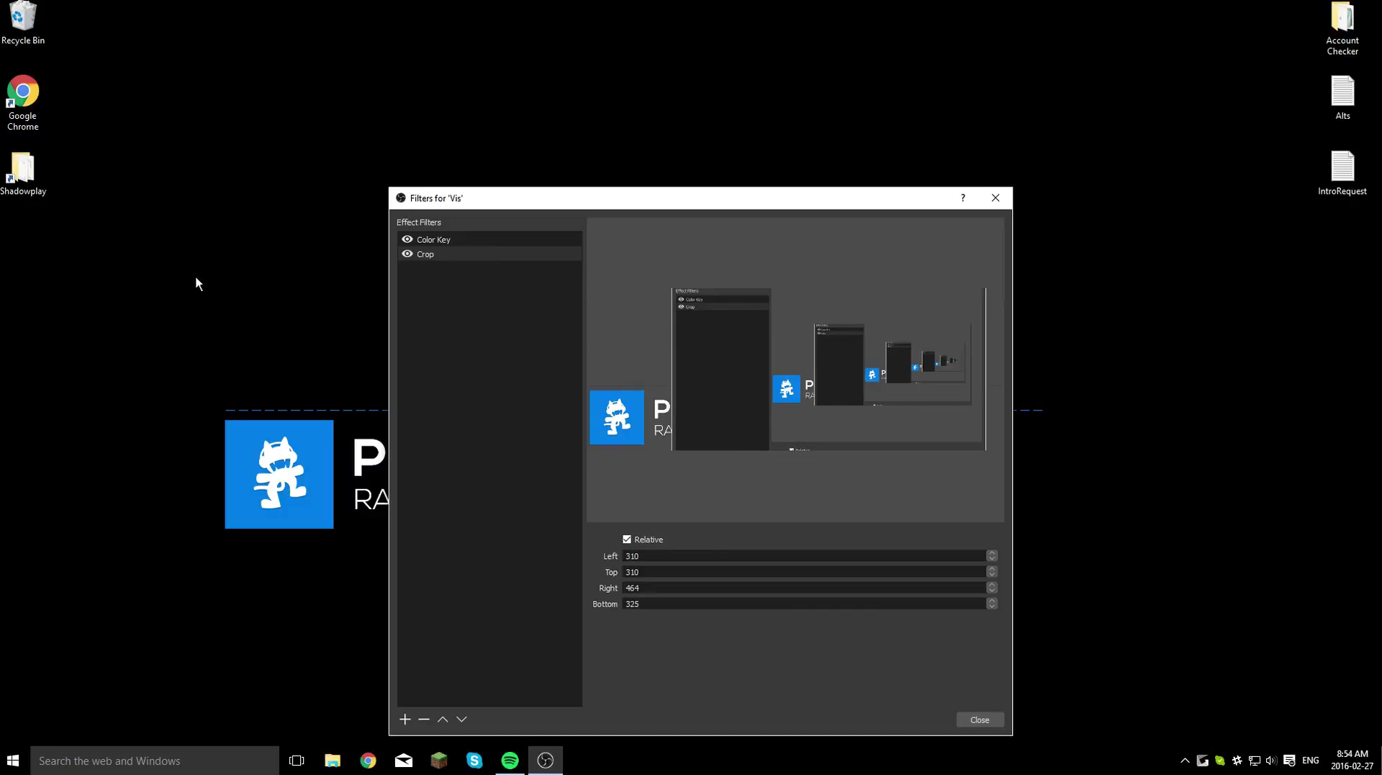
left_click_drag(195, 278, 1097, 576)
left_click(980, 719)
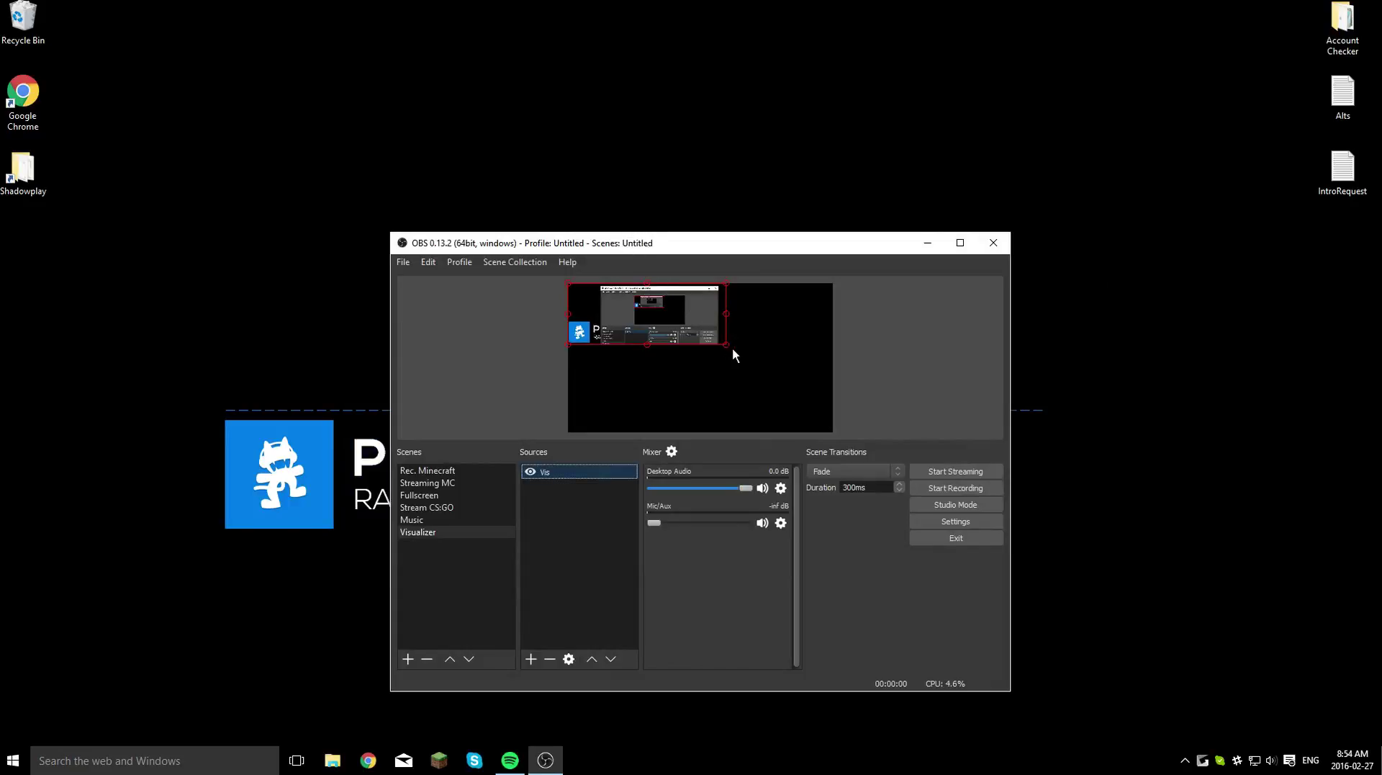
Enlarge the Vis capture on the canvas and move it lower, making OBS taller.
left_click_drag(726, 343, 761, 382)
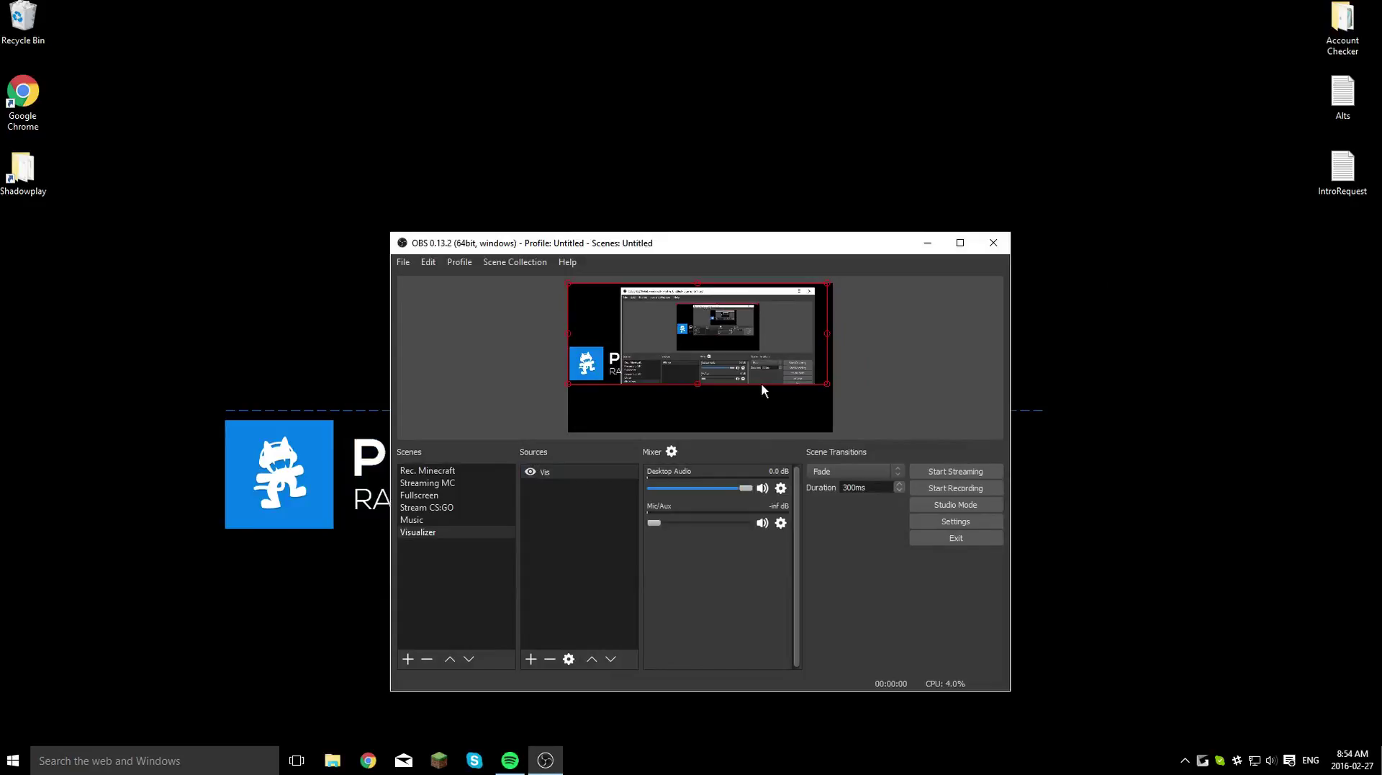
left_click_drag(680, 232, 712, 134)
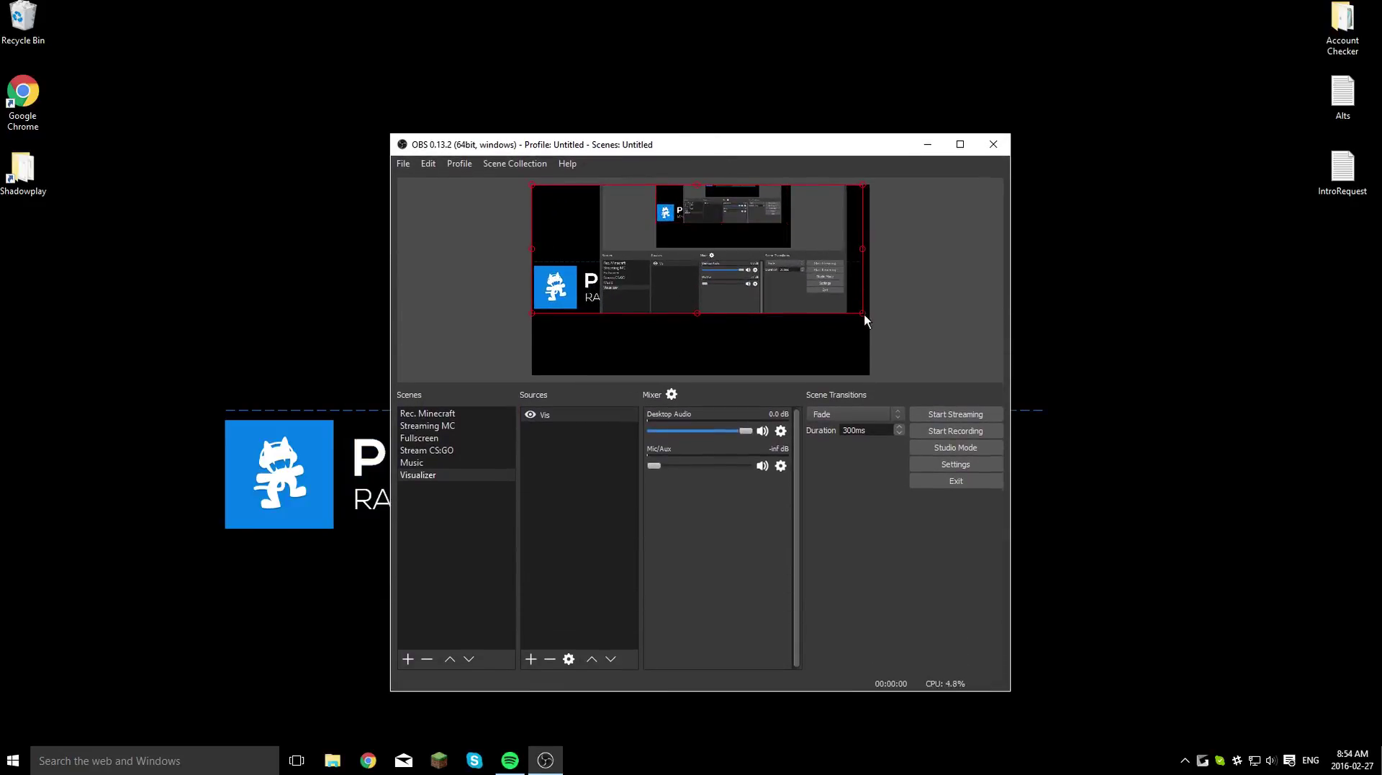
left_click_drag(864, 313, 864, 316)
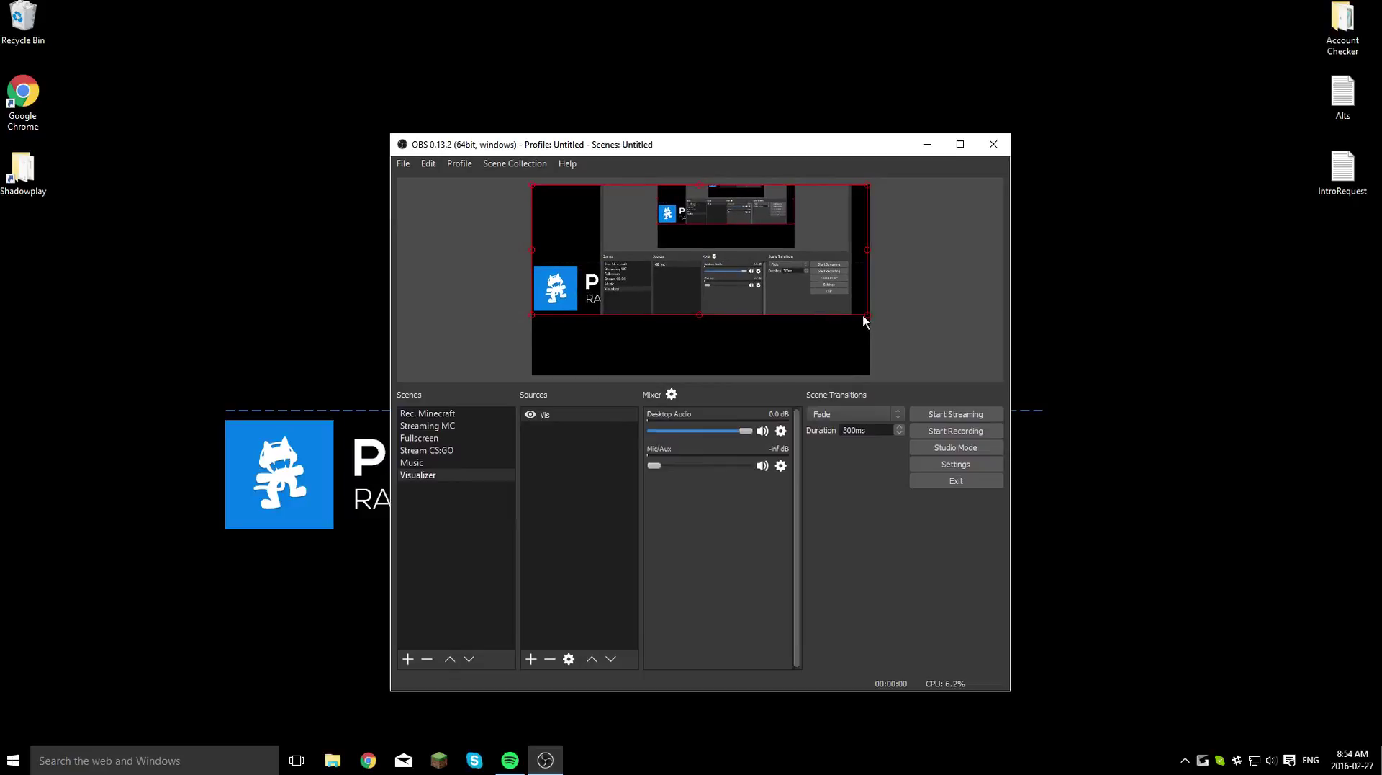
left_click_drag(693, 269, 699, 298)
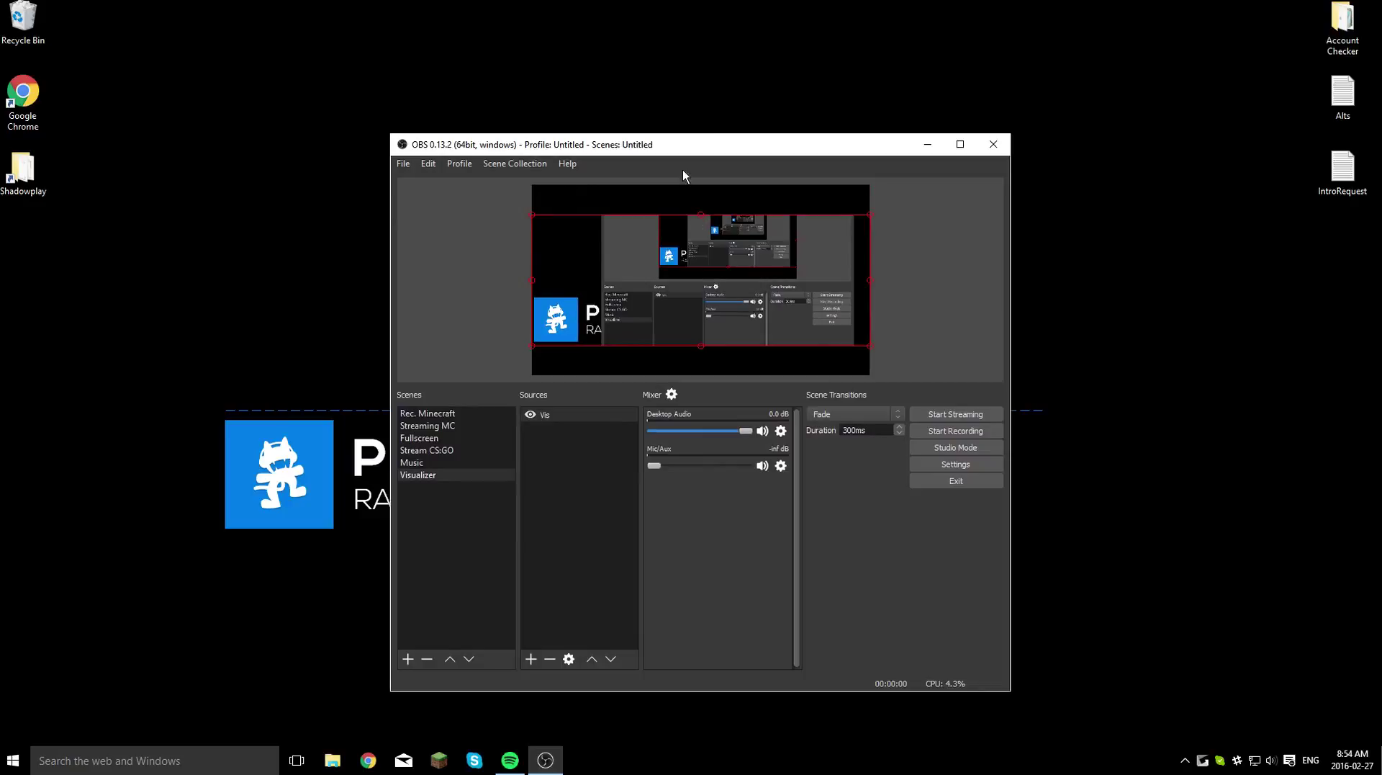
Resize and reposition the OBS window to reveal the visualizer text.
left_click_drag(683, 146, 616, 131)
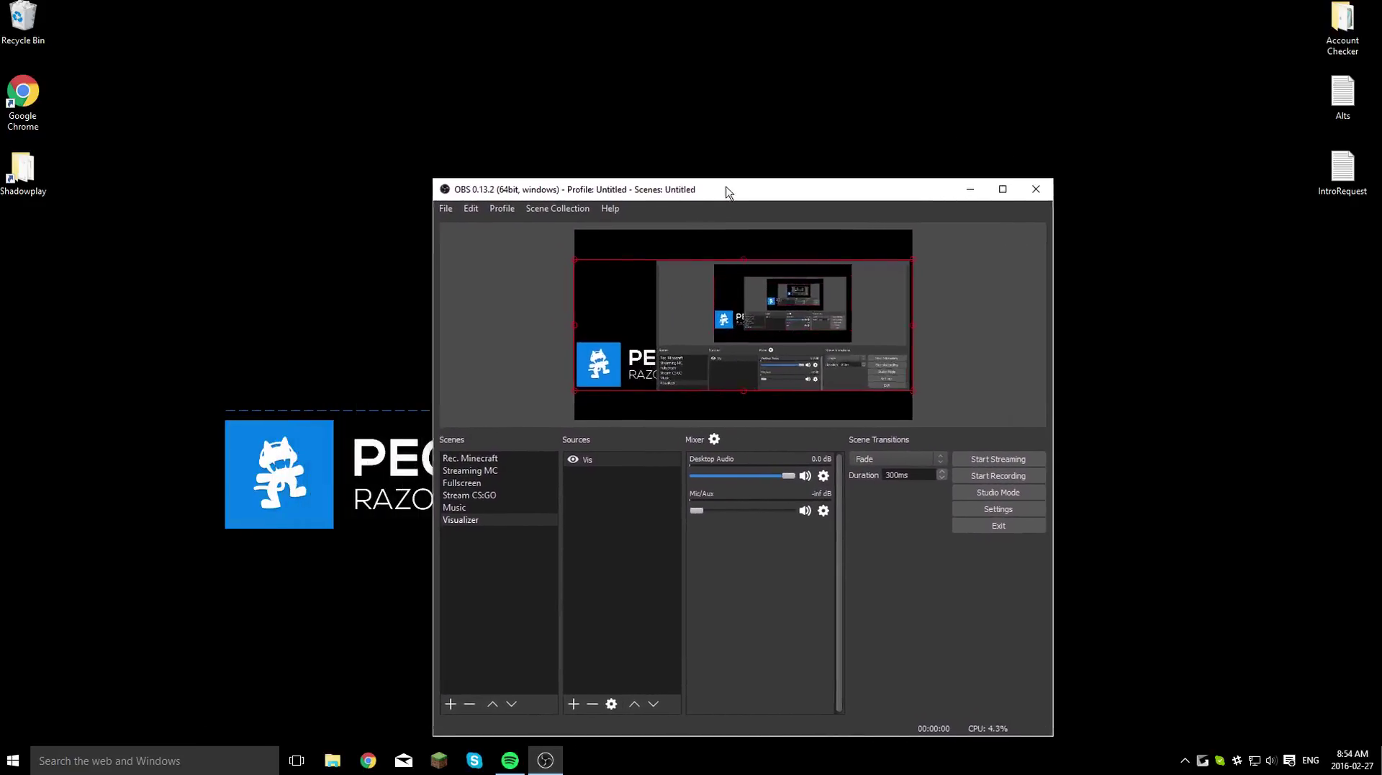
left_click_drag(726, 192, 744, 169)
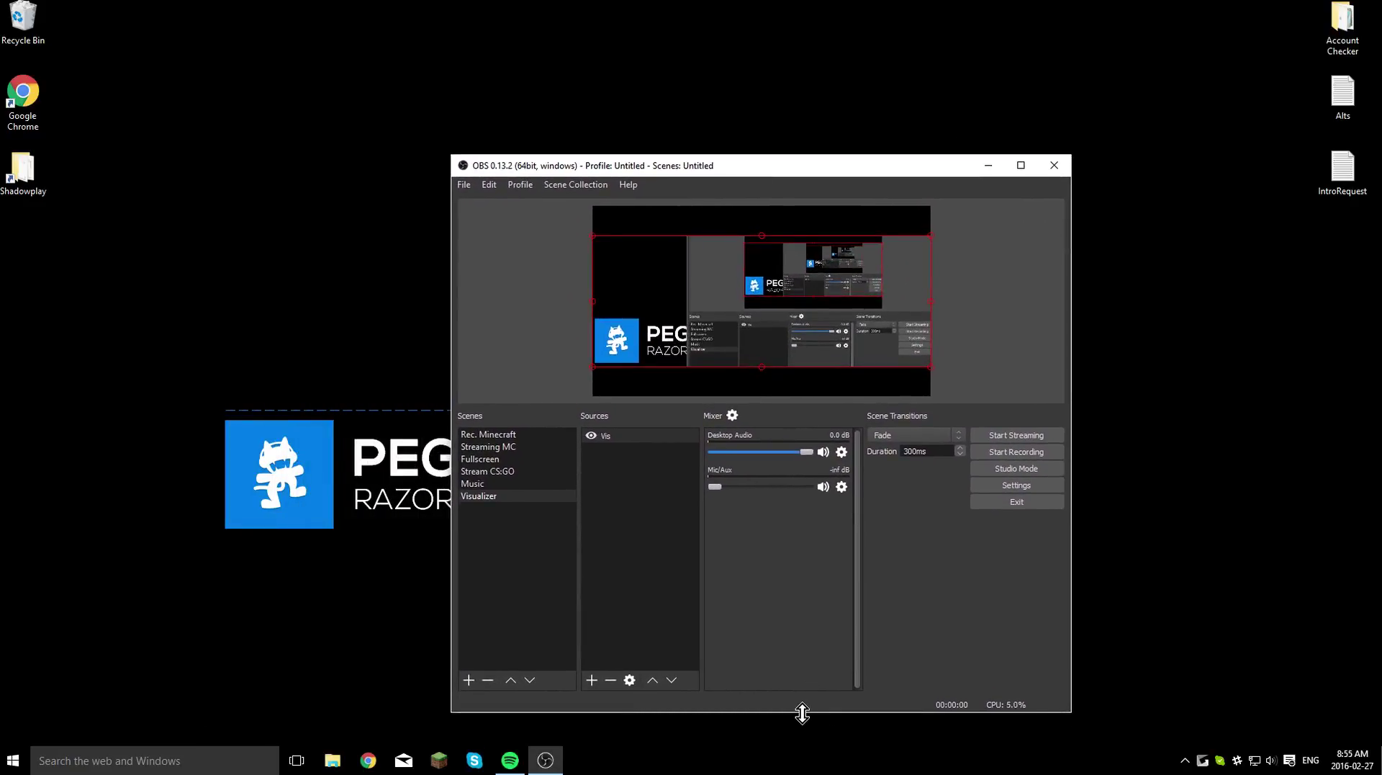
left_click_drag(802, 712, 792, 504)
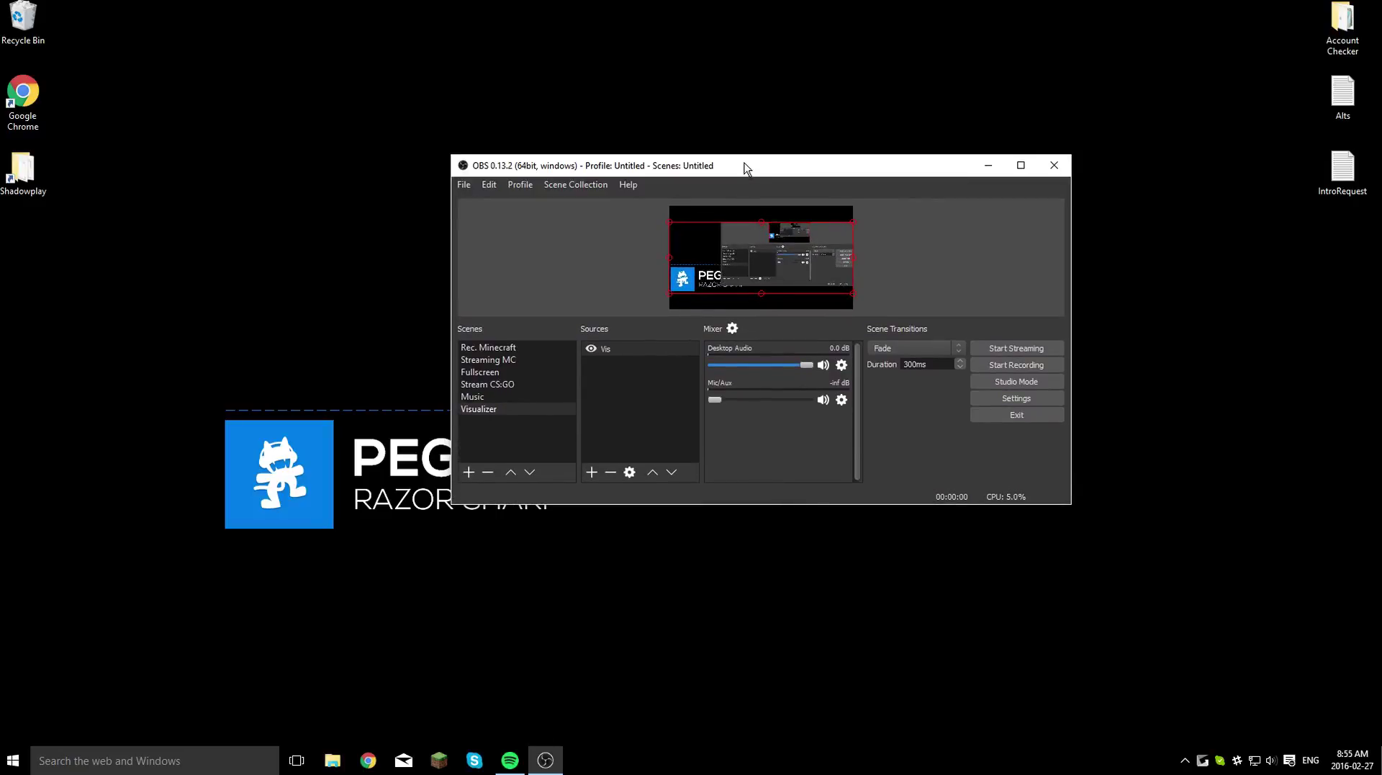
left_click_drag(745, 167, 830, 555)
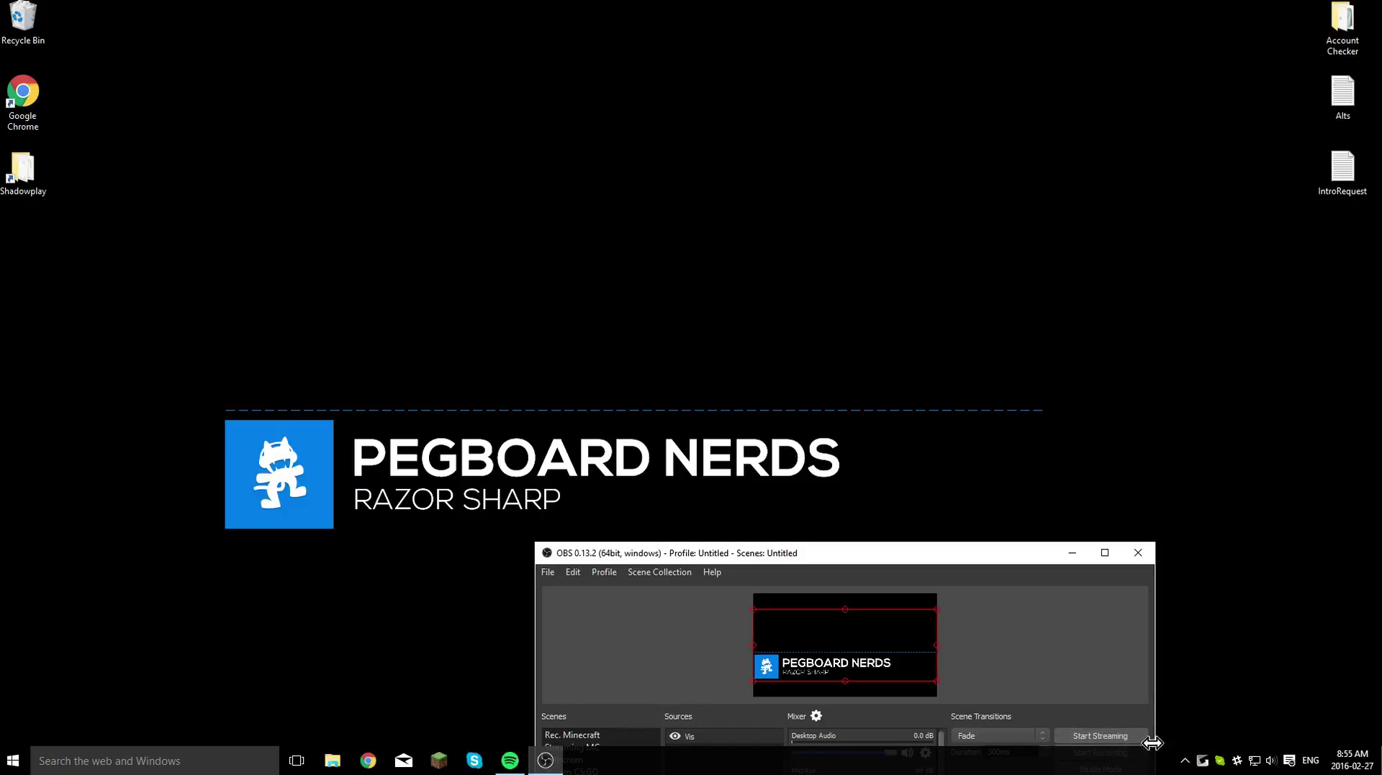
left_click_drag(925, 551, 898, 292)
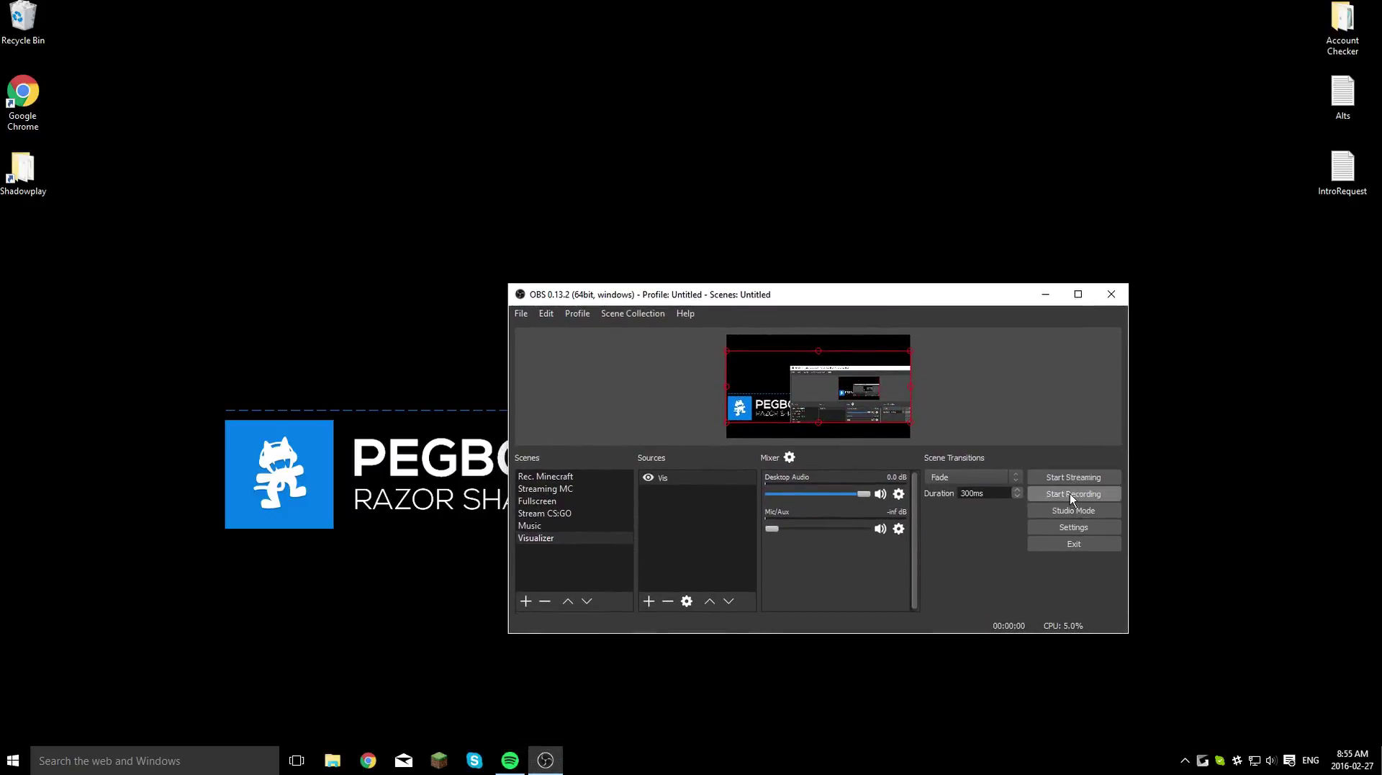
Check the Hotkeys settings without changes, then drag OBS low to uncover the PEGBOARD NERDS banner.
left_click(1063, 527)
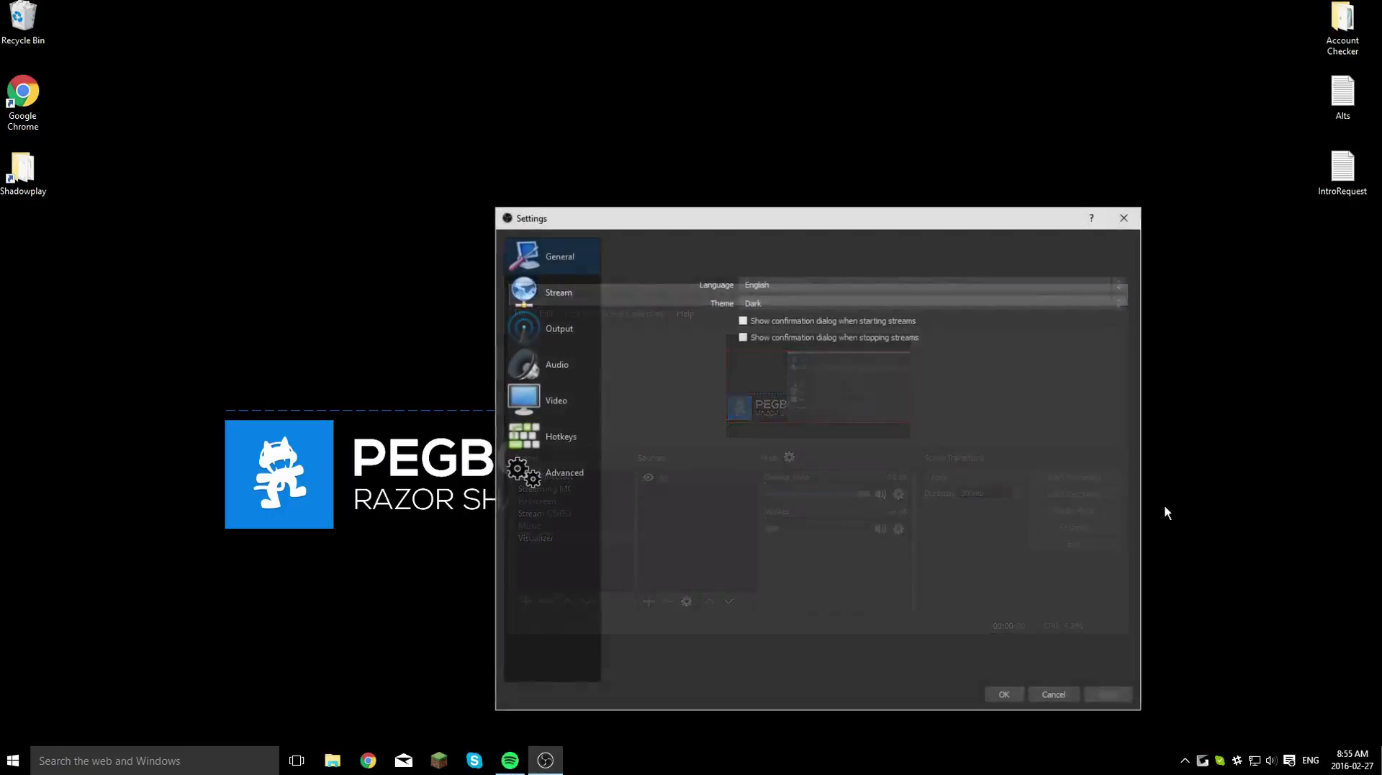
left_click(558, 422)
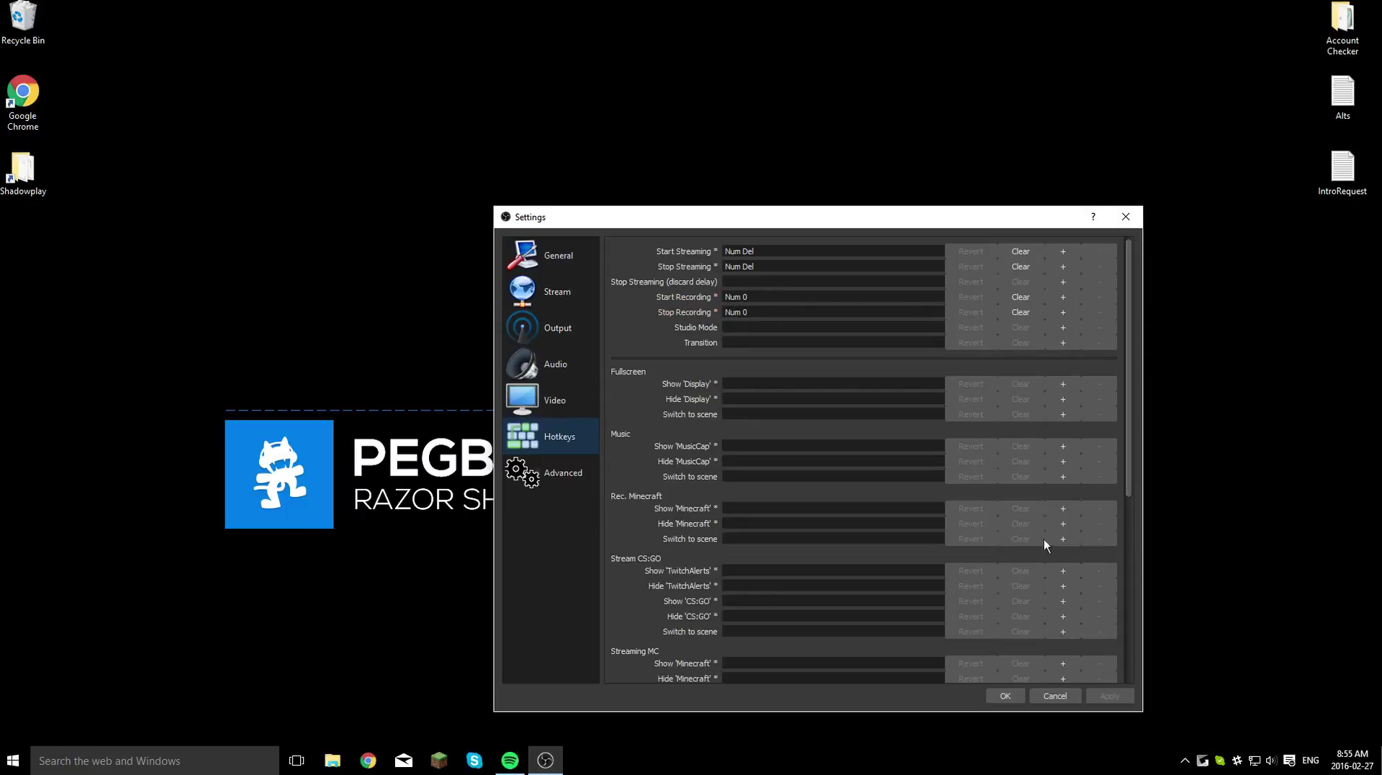
left_click(1055, 696)
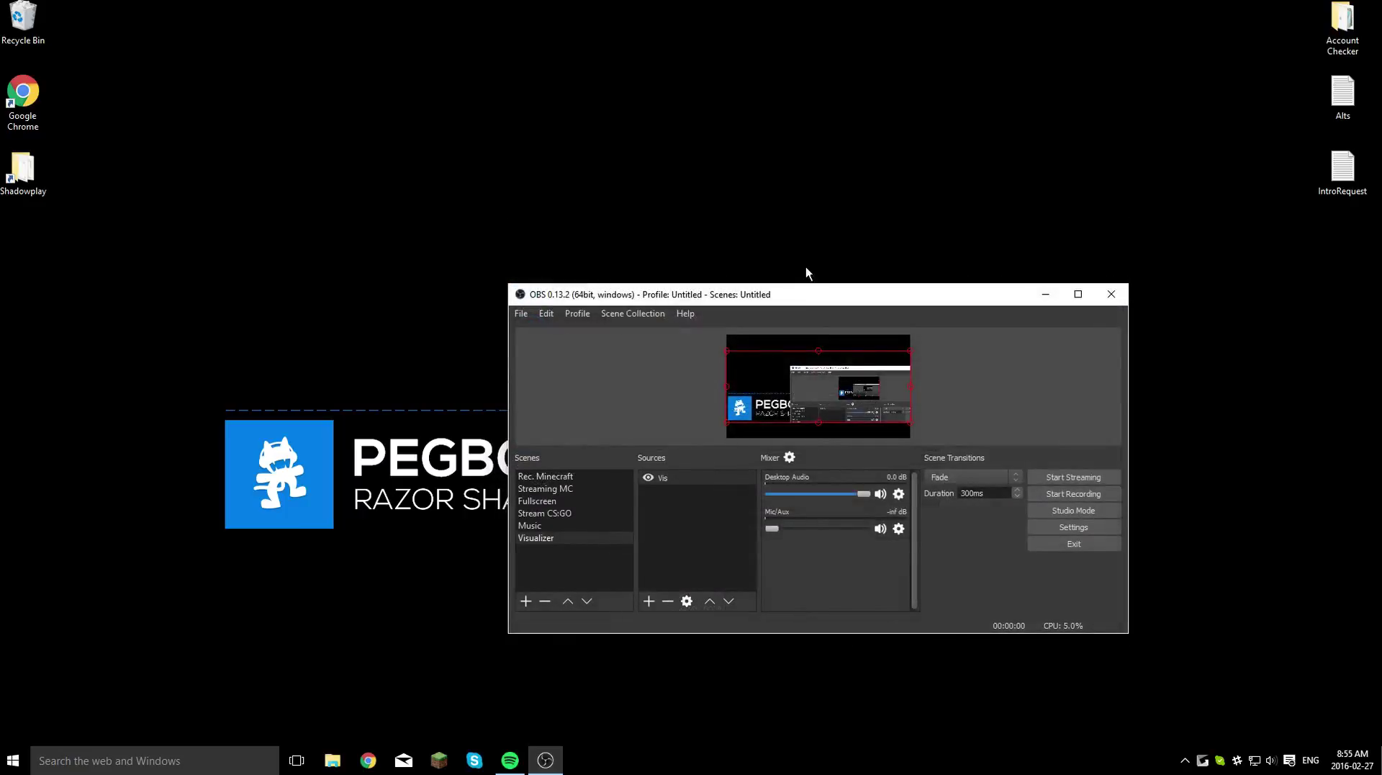
left_click_drag(770, 296, 807, 560)
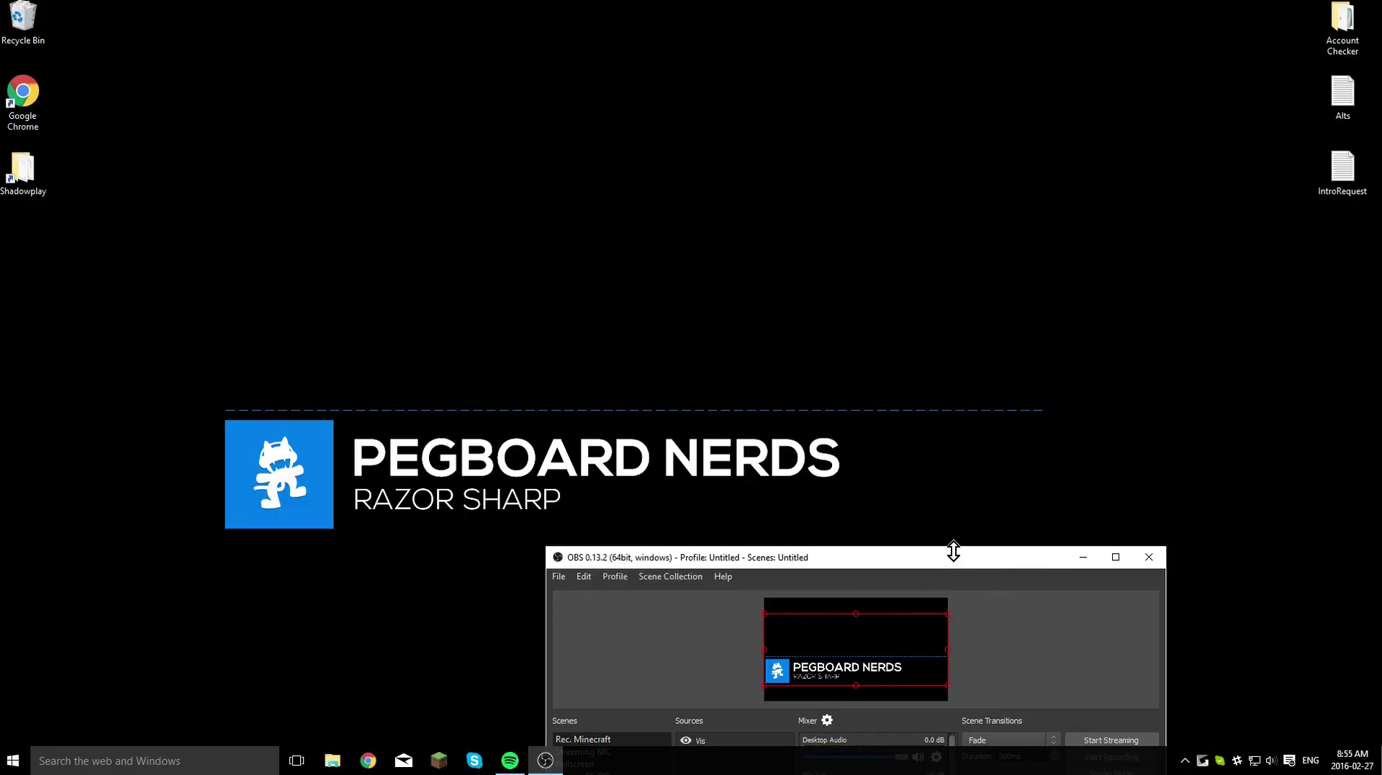
Move OBS up and open the Videos\OBS recordings folder in File Explorer.
left_click_drag(900, 565, 995, 209)
double_click(23, 171)
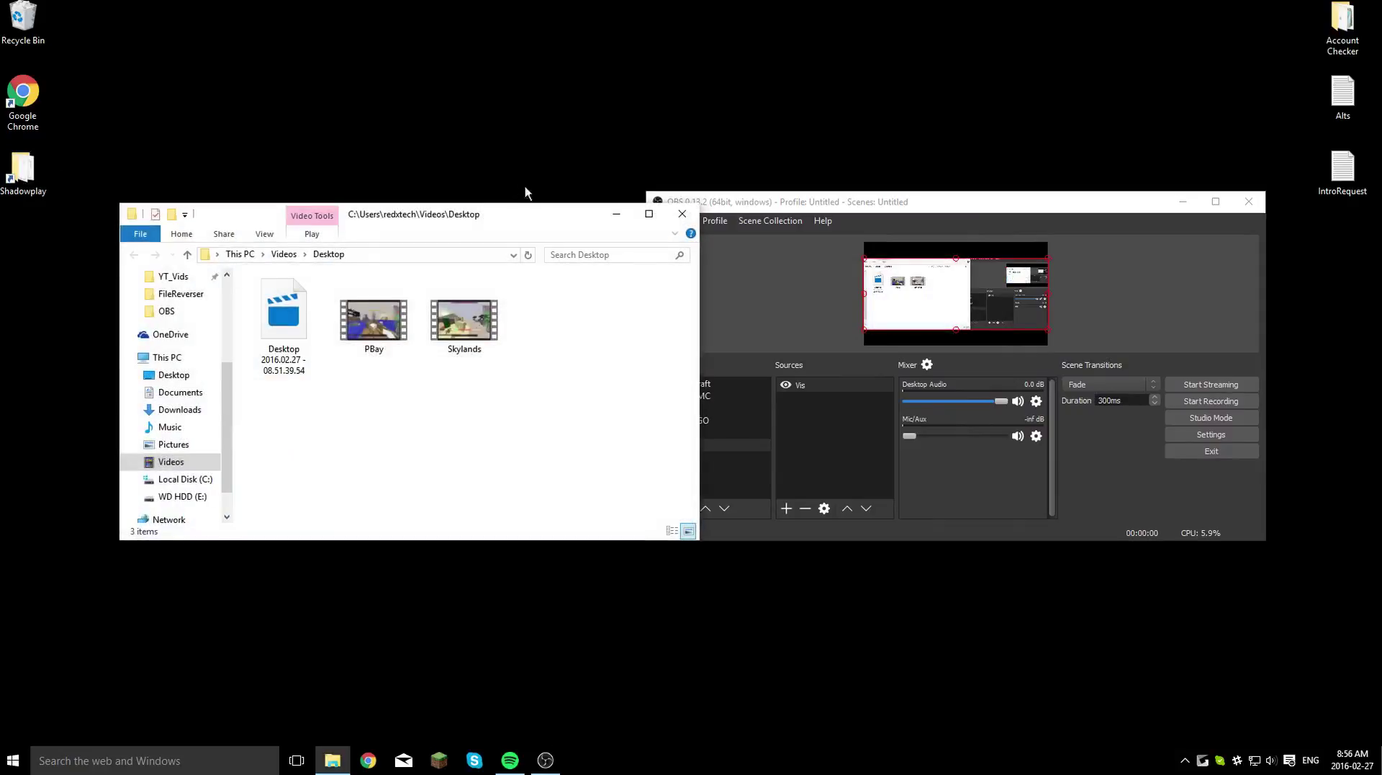
left_click(283, 255)
double_click(540, 315)
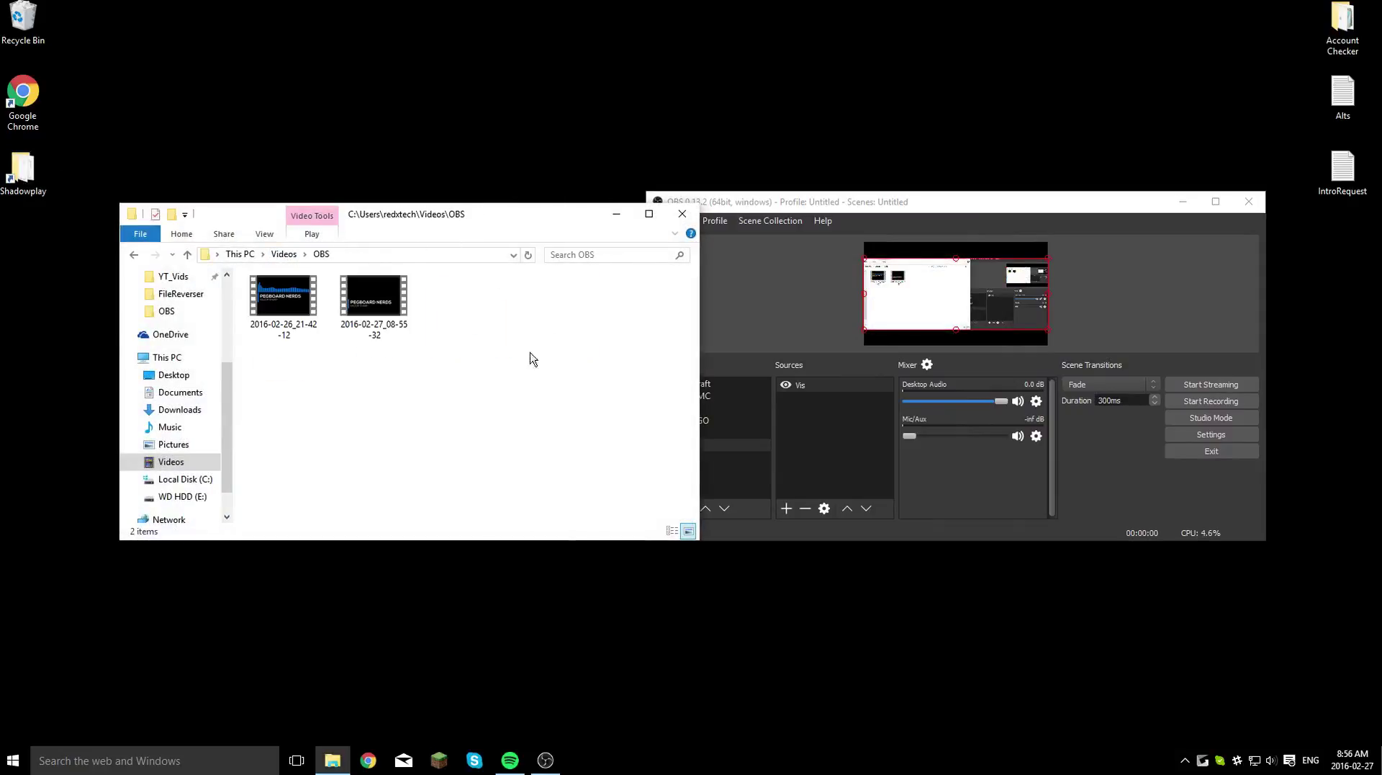
left_click(274, 301)
left_click(366, 308)
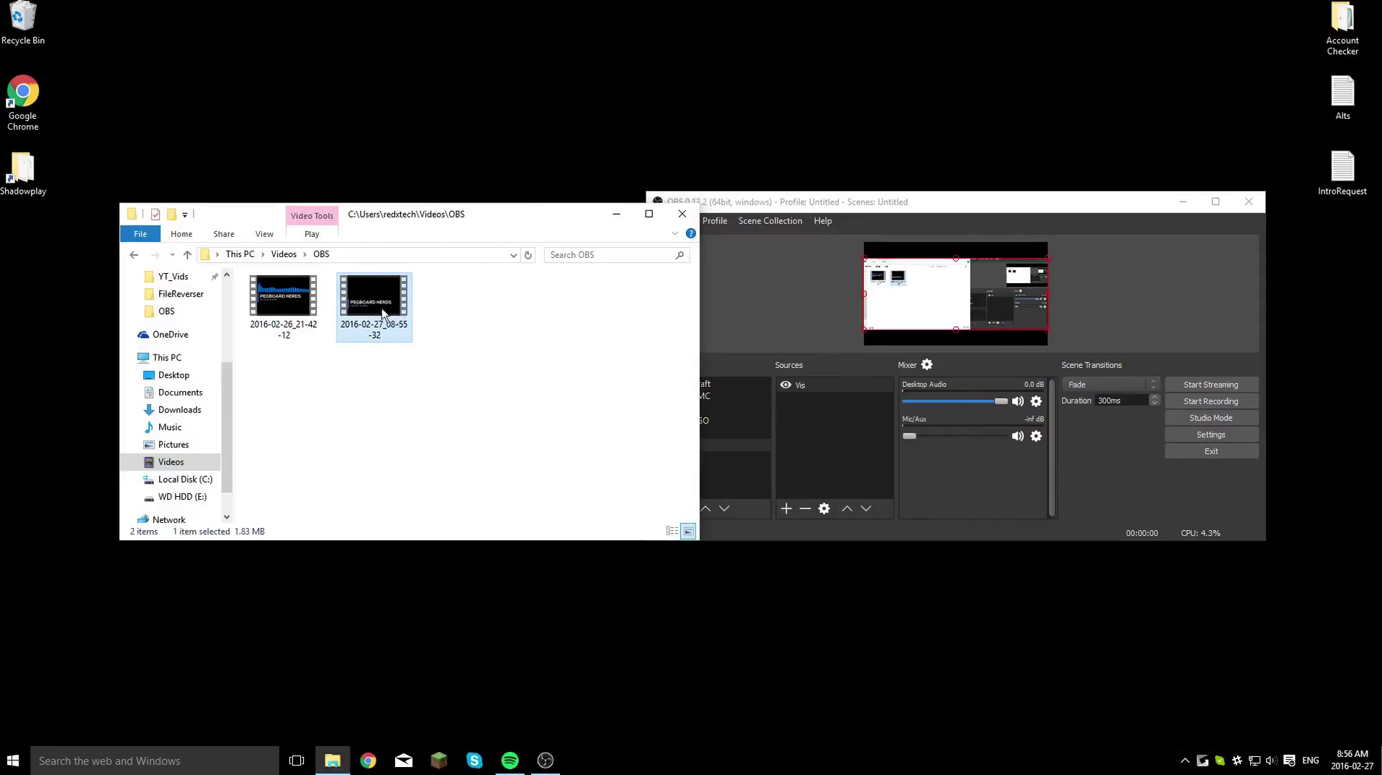
mouse_move(259, 301)
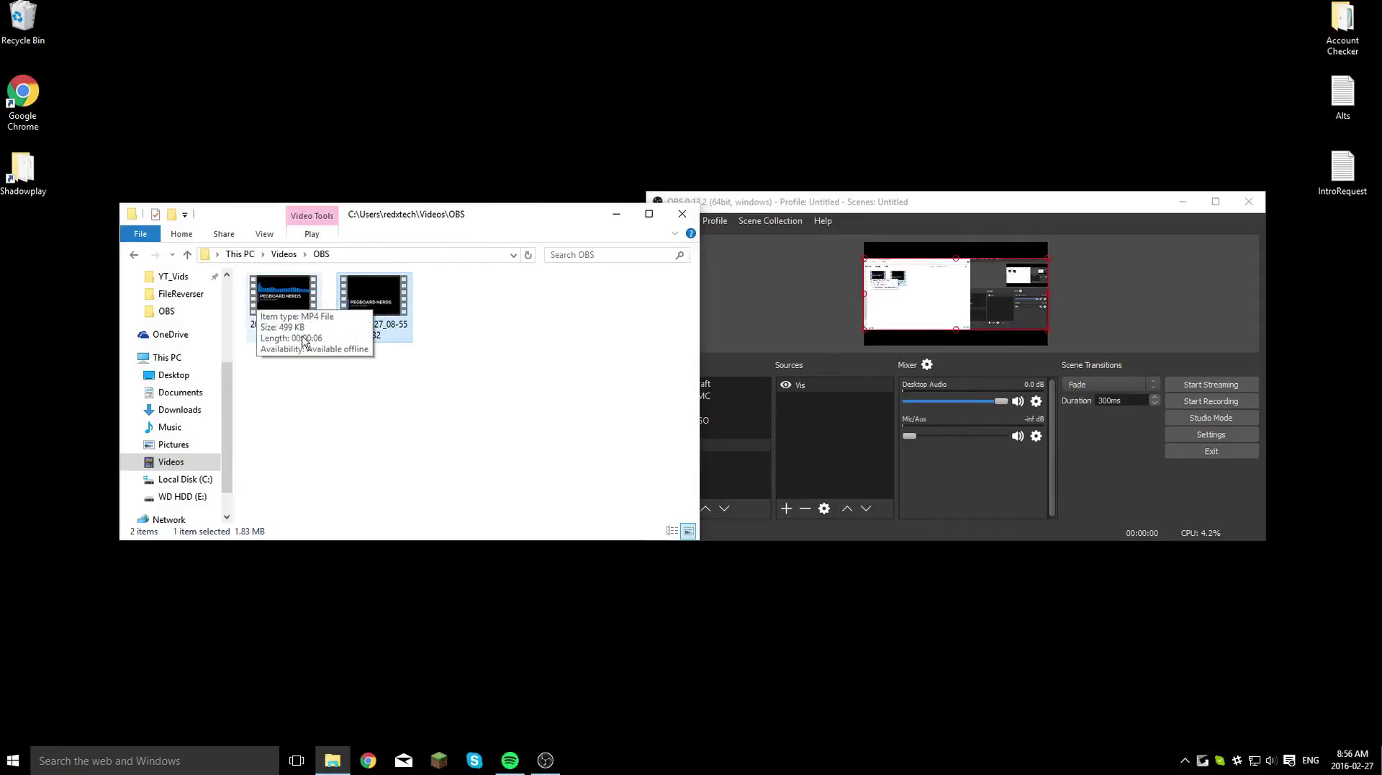
left_click(1351, 759)
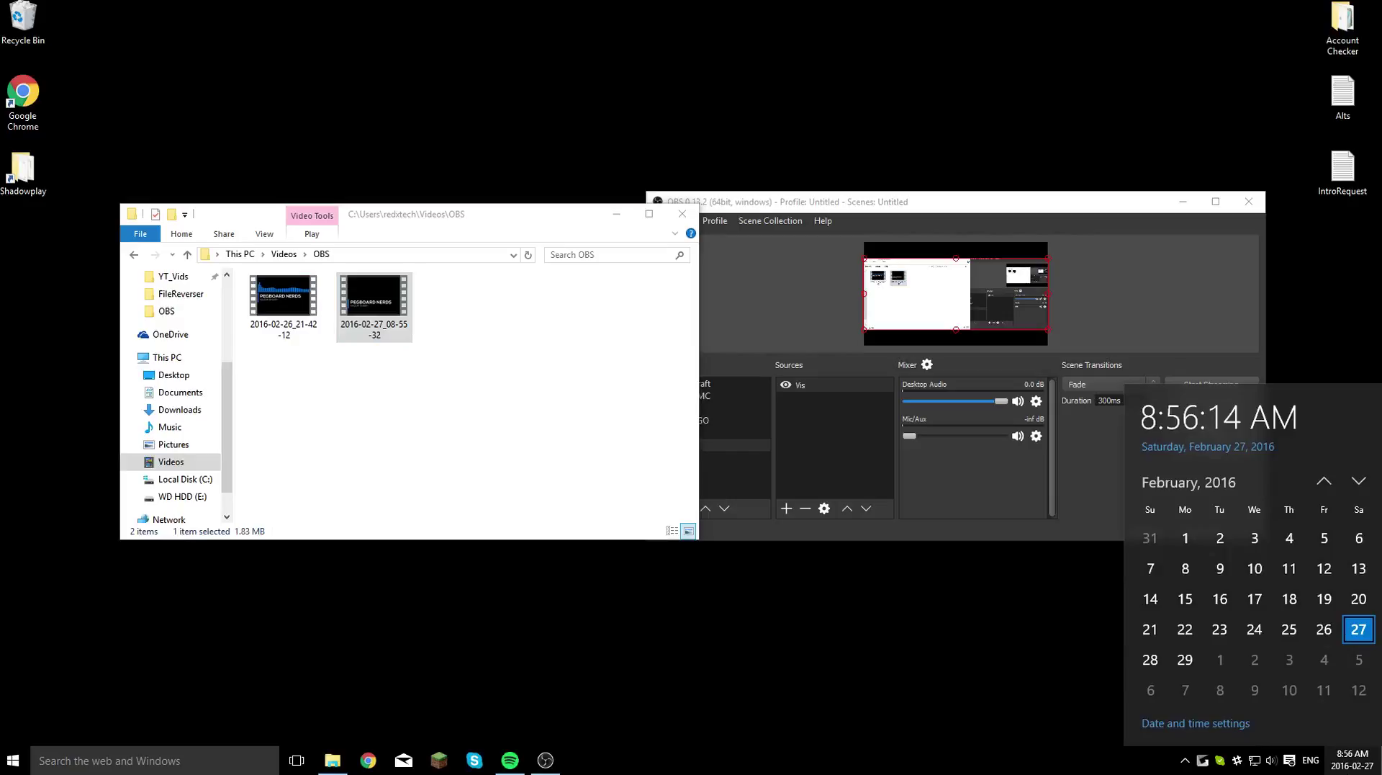
Delete recording 2016-02-27_08-55-32, play the remaining clip, and close Explorer.
right_click(386, 301)
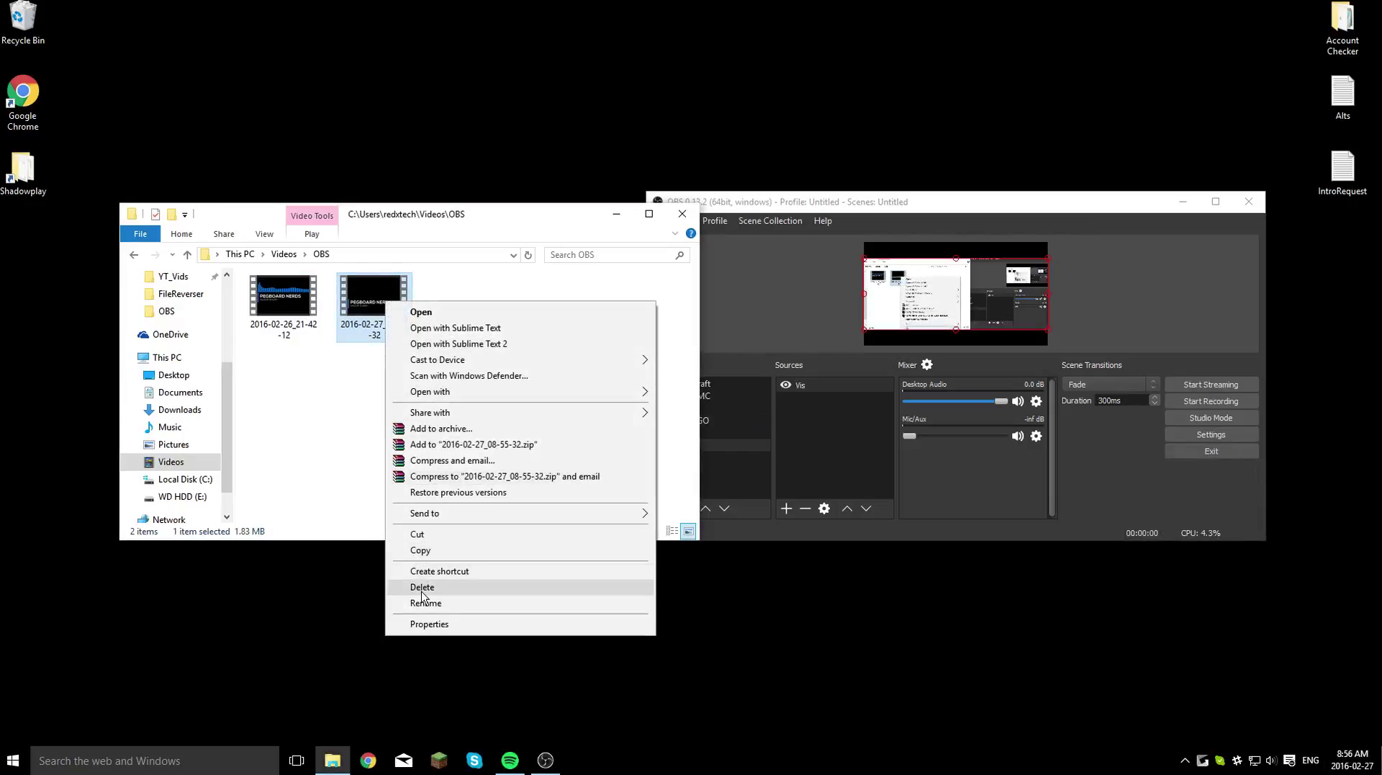
left_click(422, 587)
double_click(283, 295)
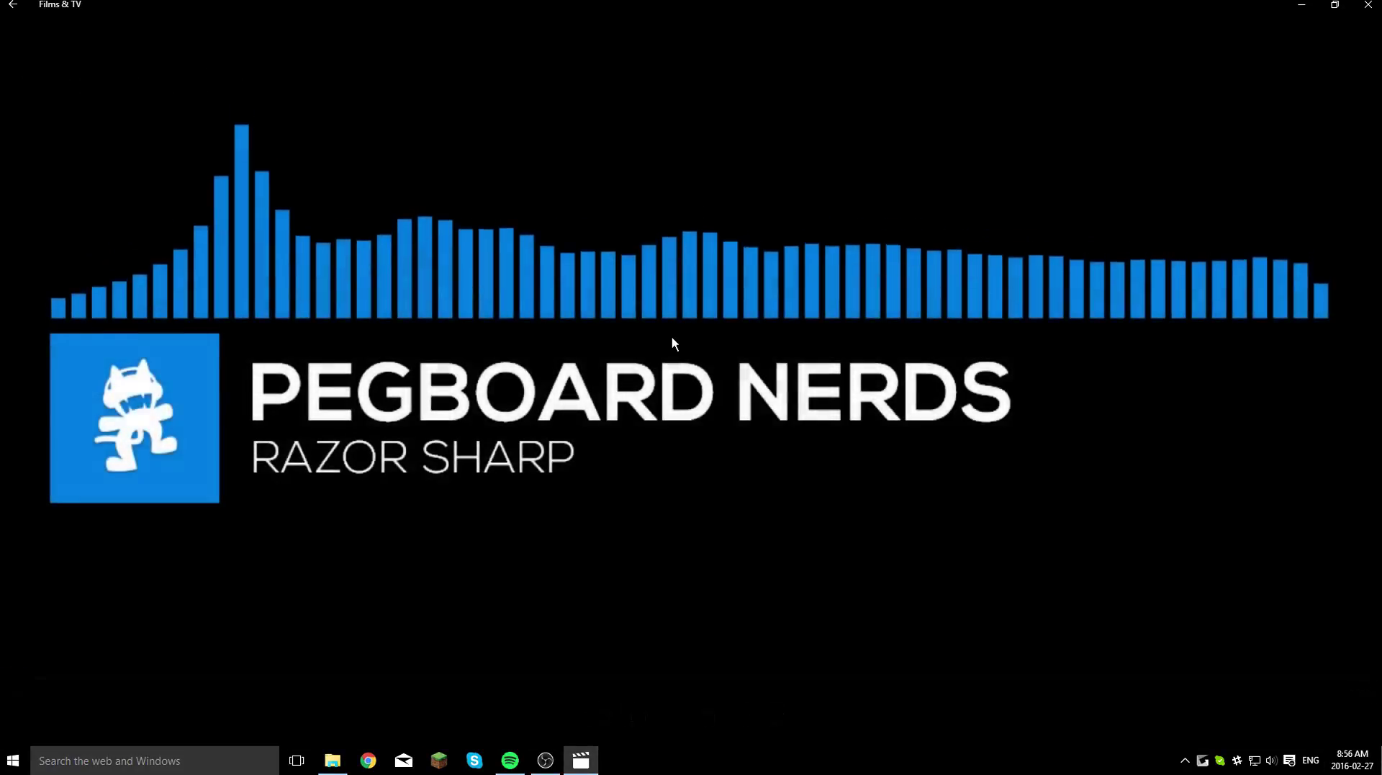
left_click(1368, 5)
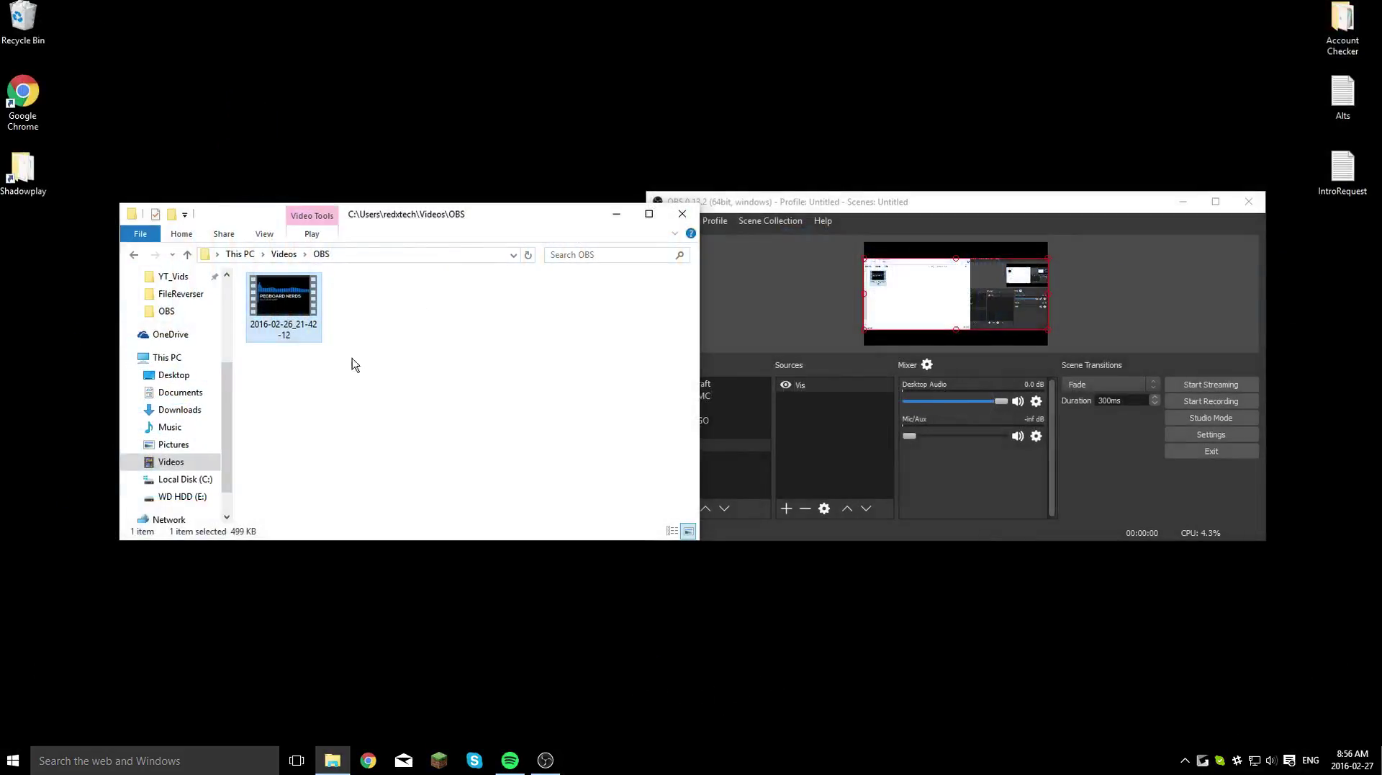
left_click(682, 214)
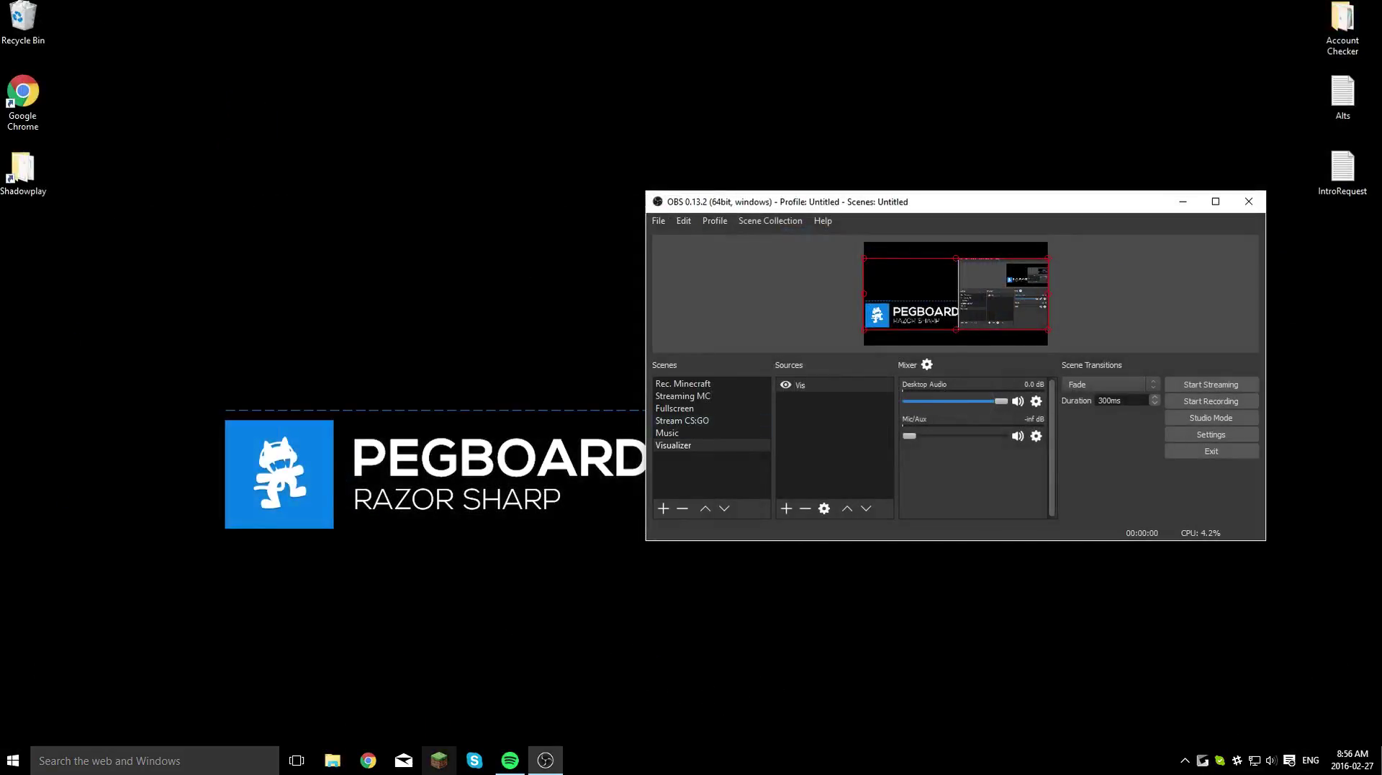
Reopen Videos\OBS to confirm only 2016-02-26_21-42-12 remains, close it, and shift OBS left.
double_click(23, 169)
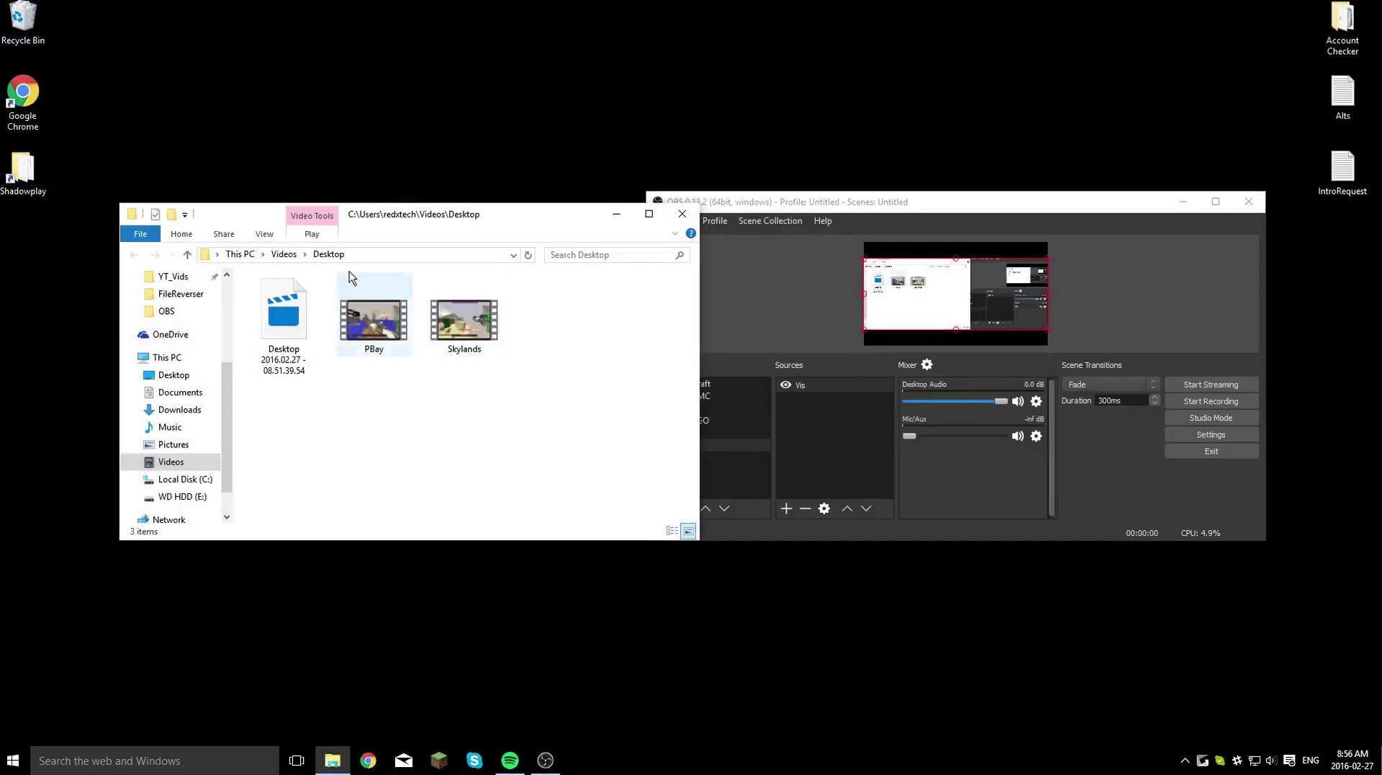
left_click(284, 256)
double_click(555, 314)
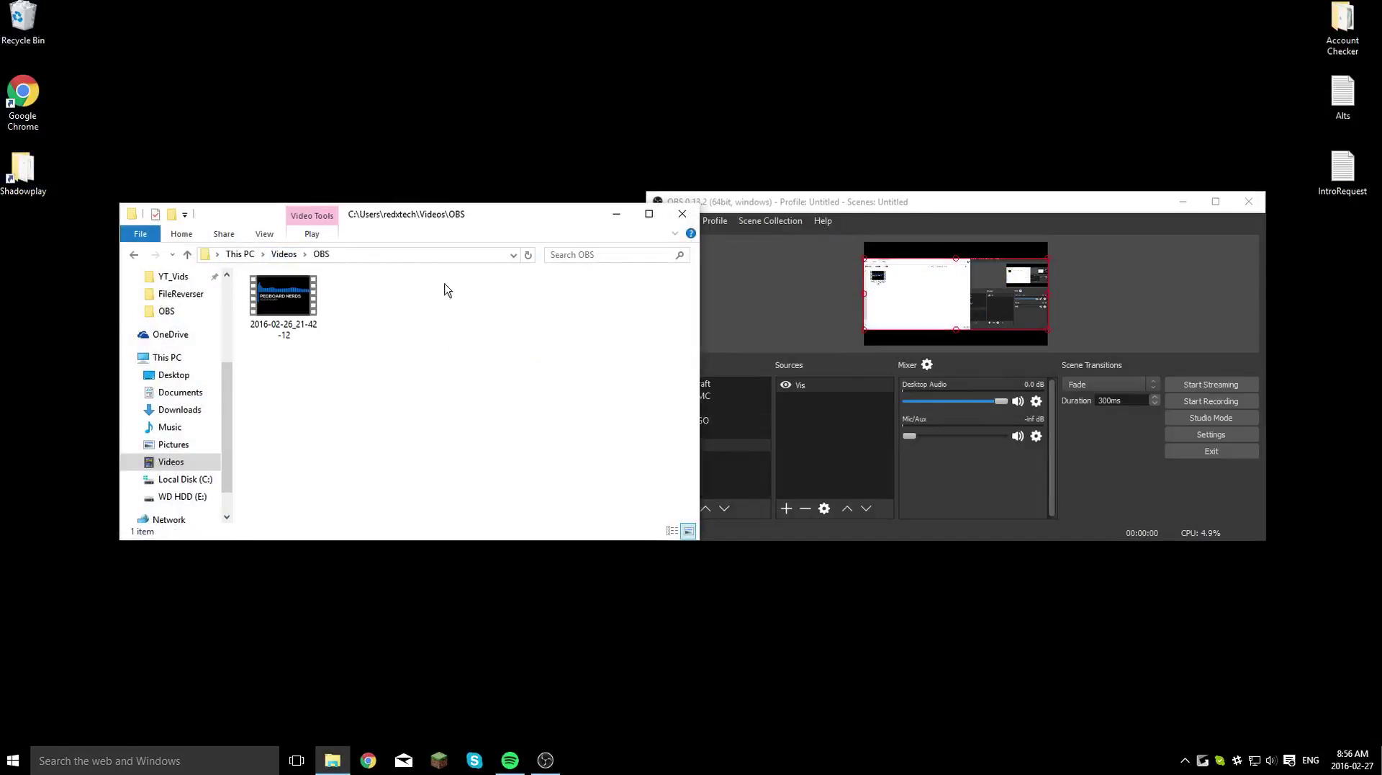
left_click_drag(285, 295, 458, 420)
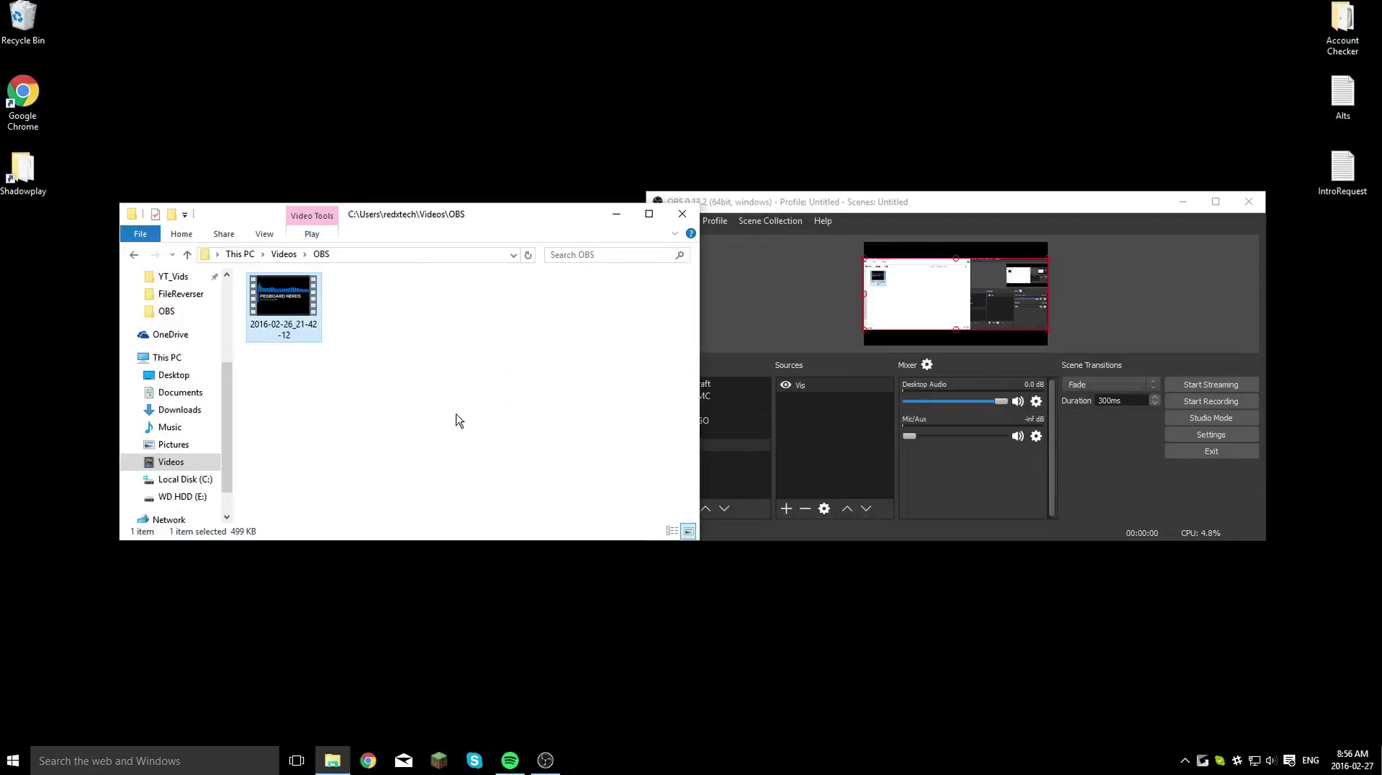
left_click(683, 214)
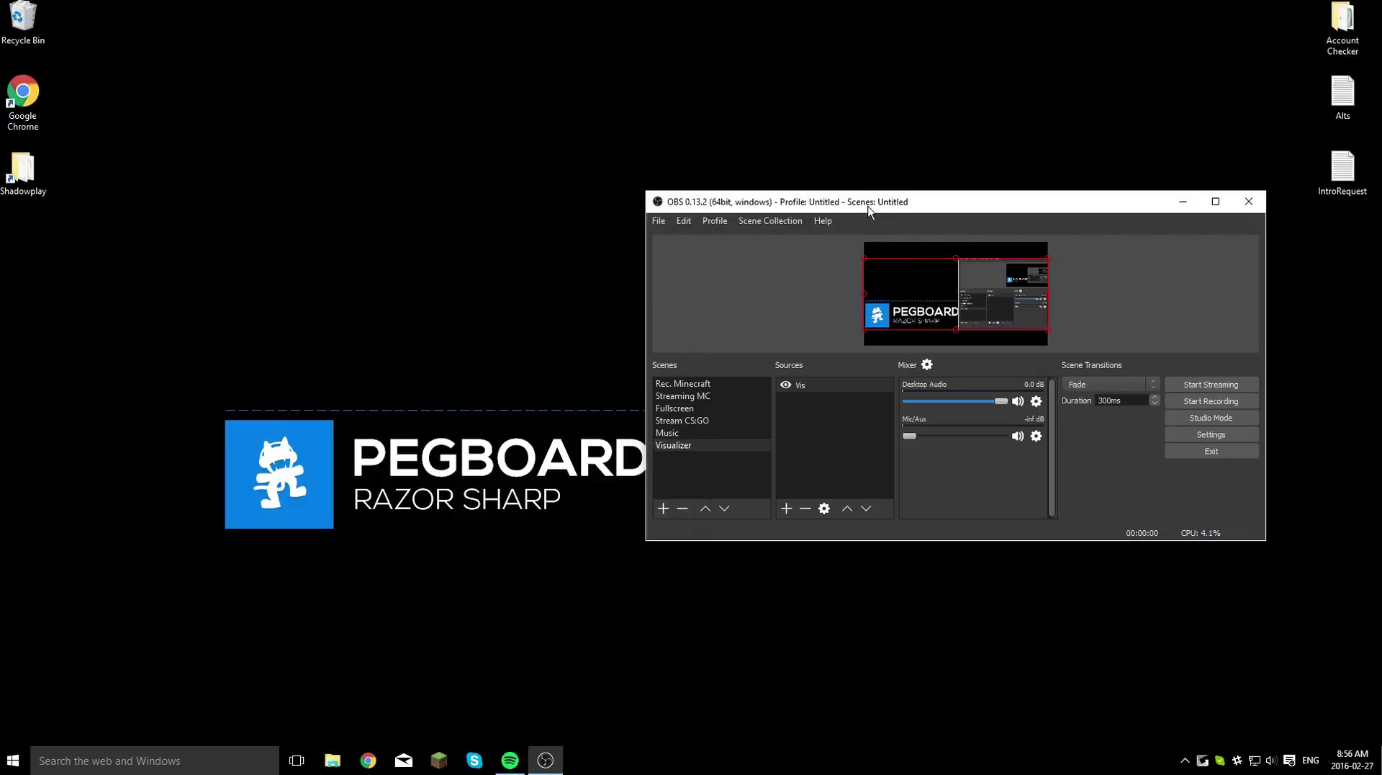
left_click_drag(868, 209, 747, 223)
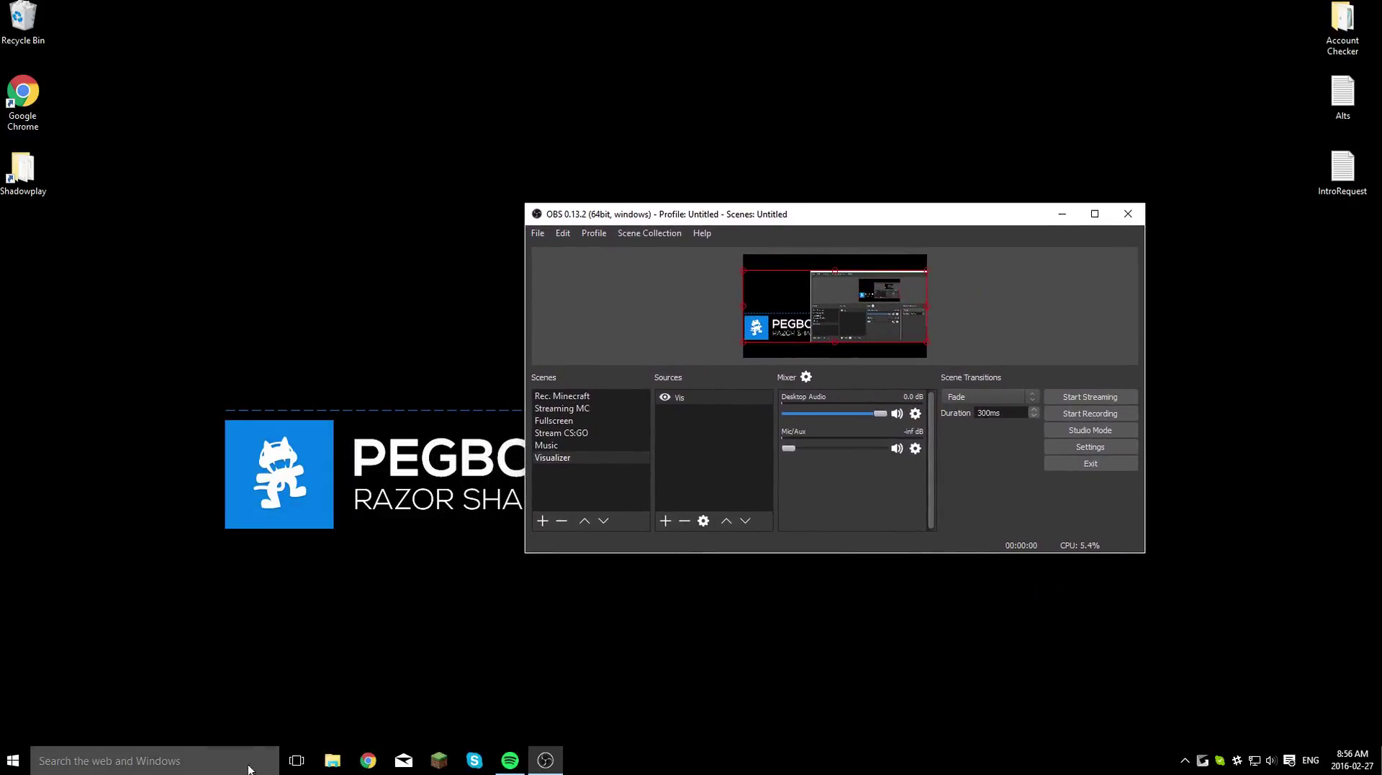
Open the desktop Background settings via a 'background' search.
left_click(190, 757)
type("back")
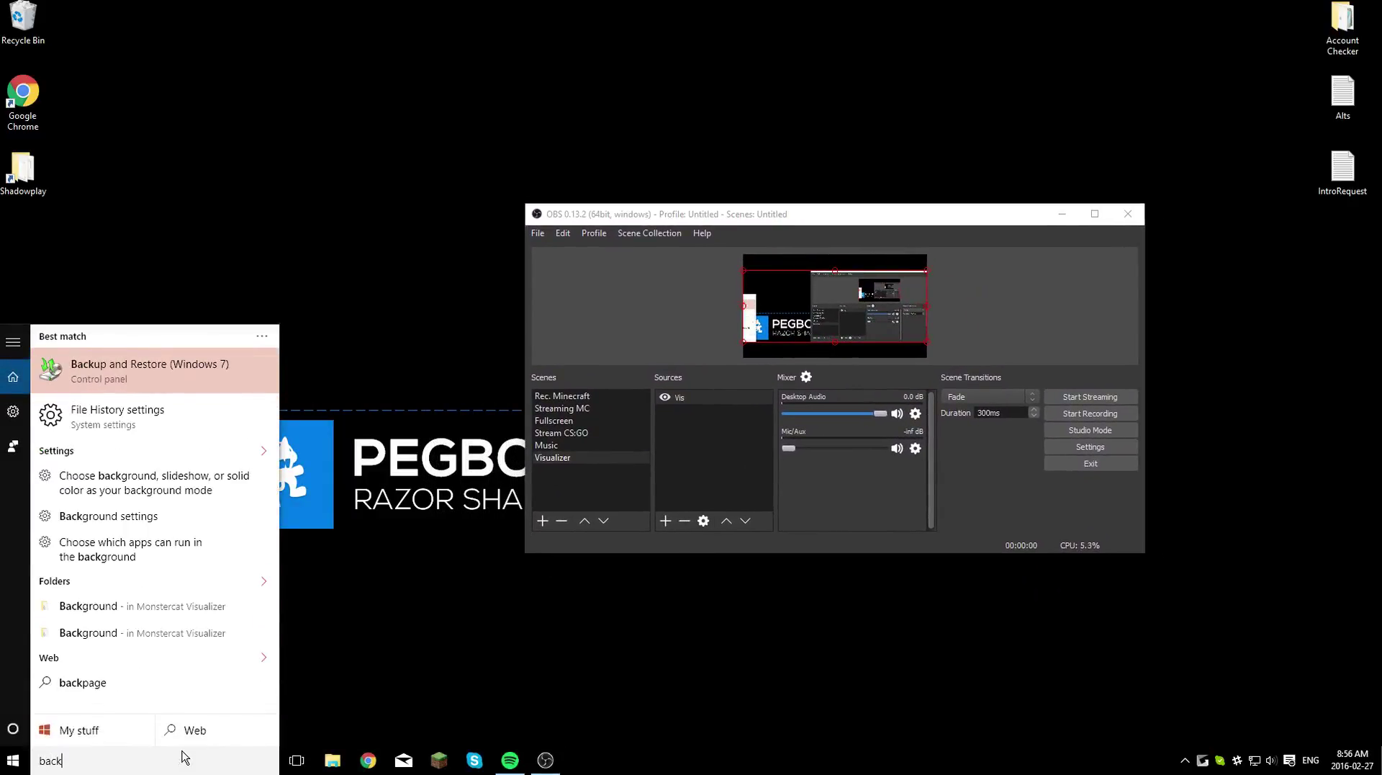
type("ground")
key("Return")
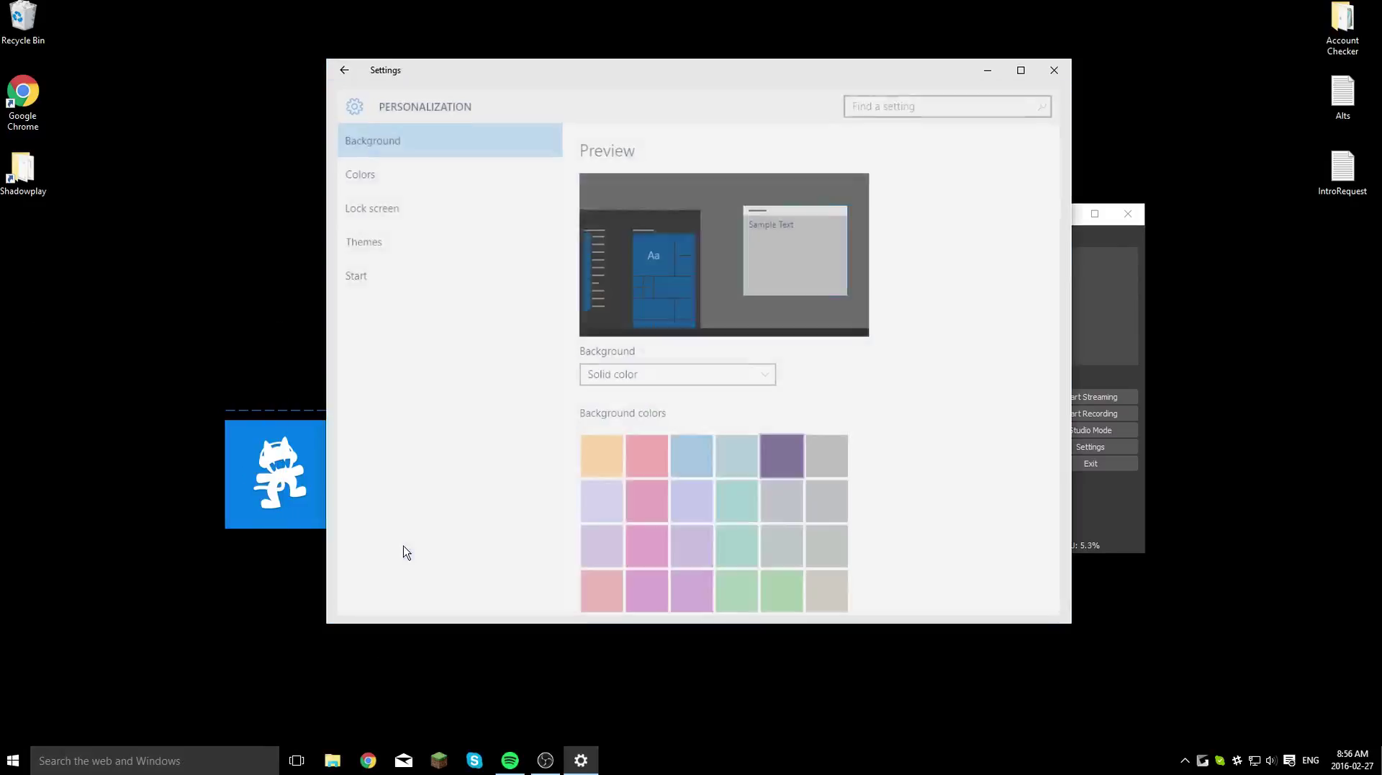
Switch the background from Solid color to Picture, then close Settings and OBS.
left_click(649, 375)
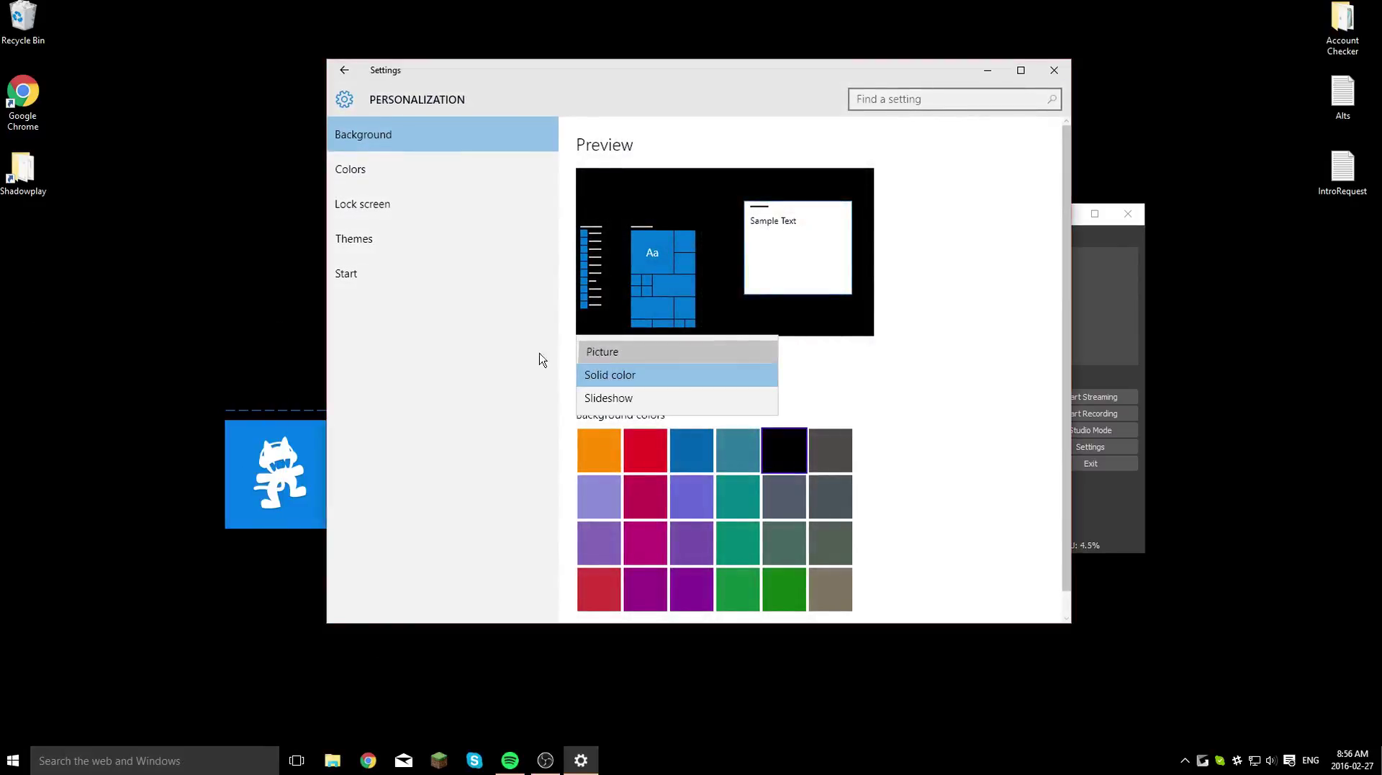
left_click(603, 352)
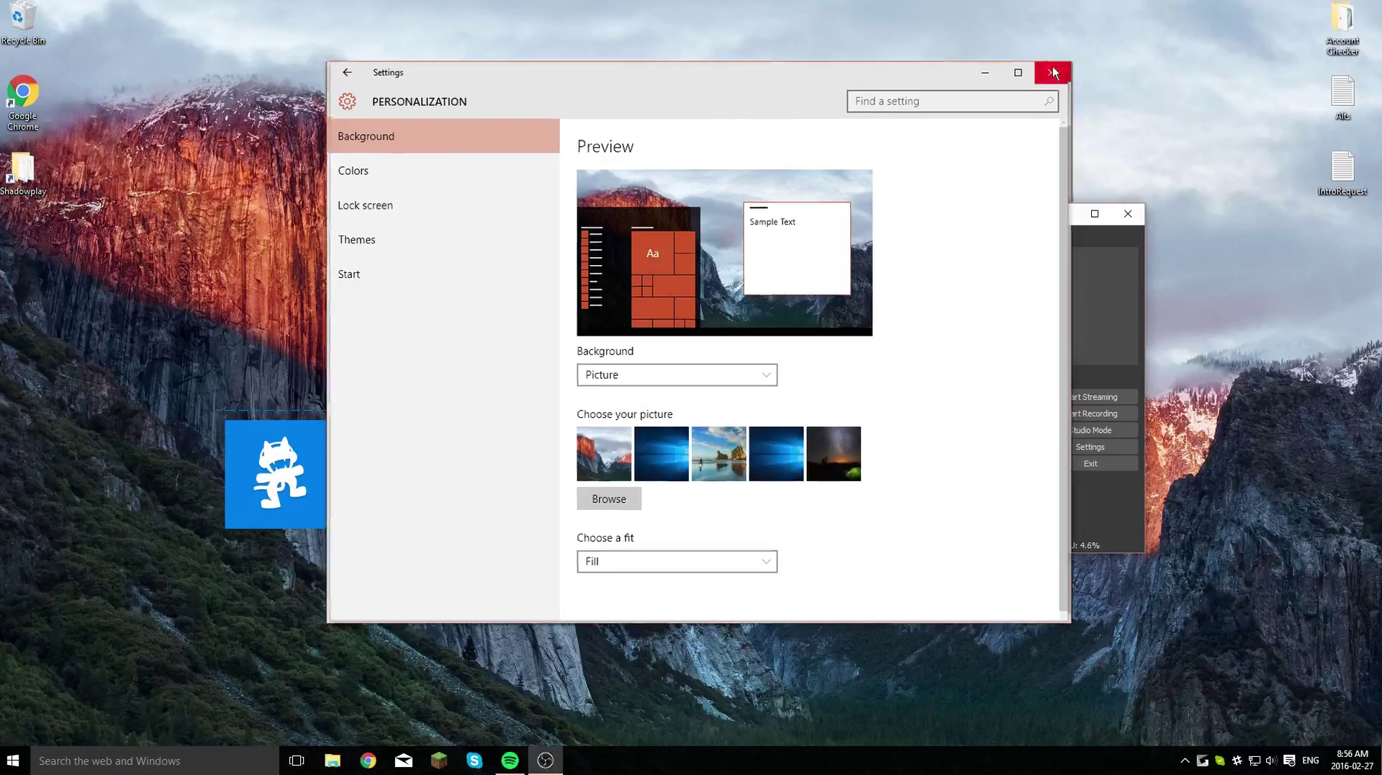
left_click(1052, 68)
left_click(1127, 214)
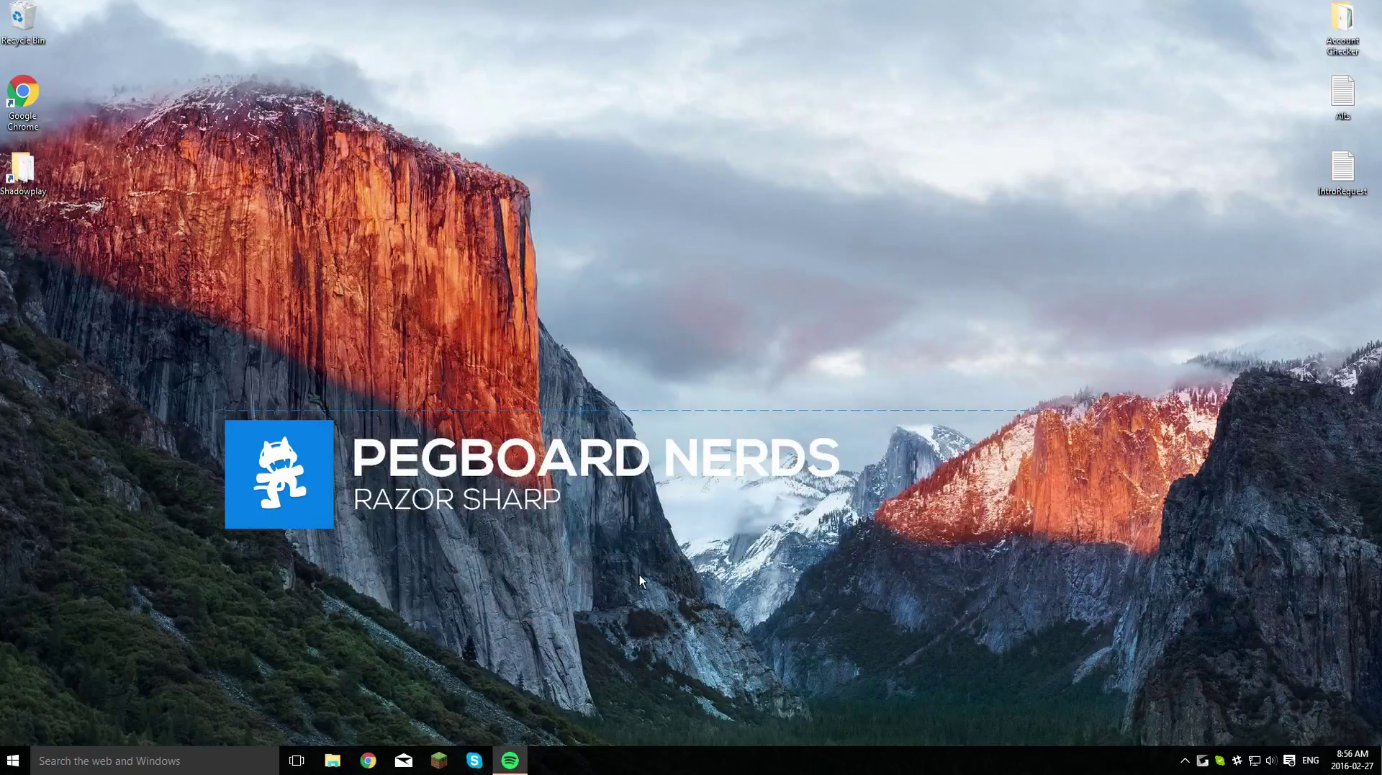